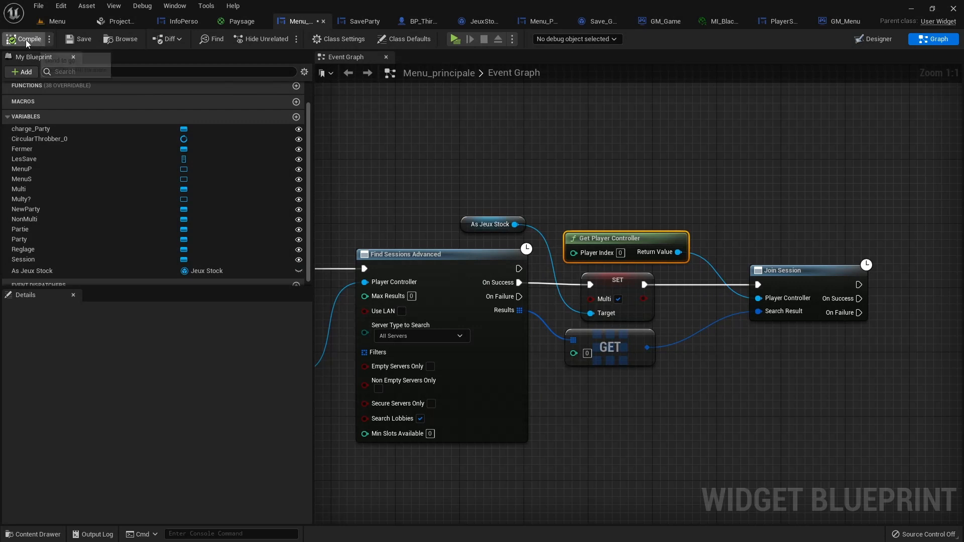
Compile the Menu_principale widget blueprint and look over its designer layout and the Find Sessions Advanced node in its event graph.
click(26, 41)
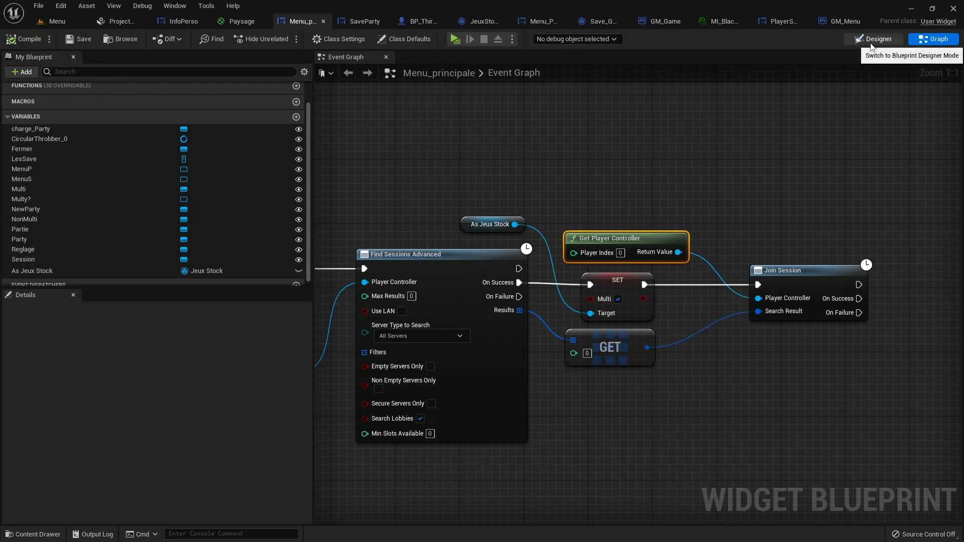
click(874, 40)
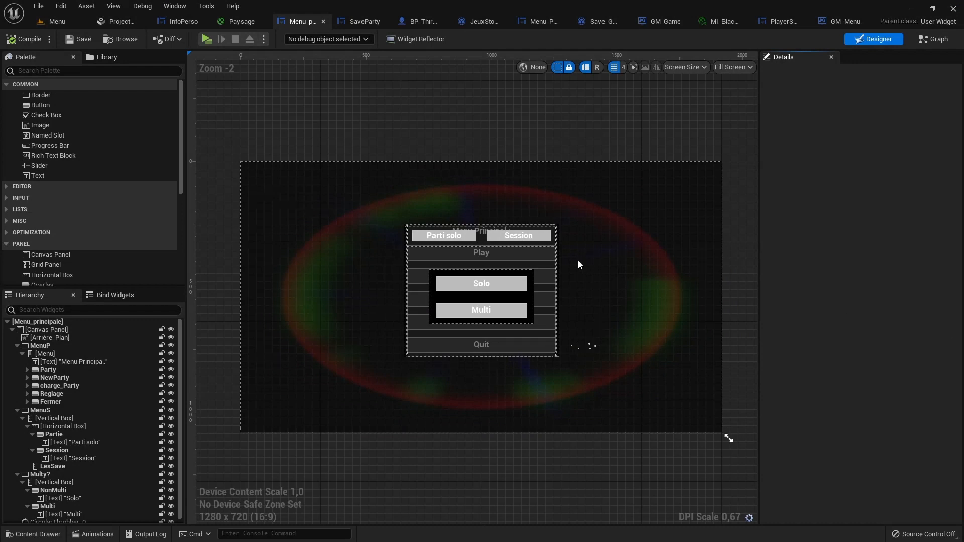
click(933, 39)
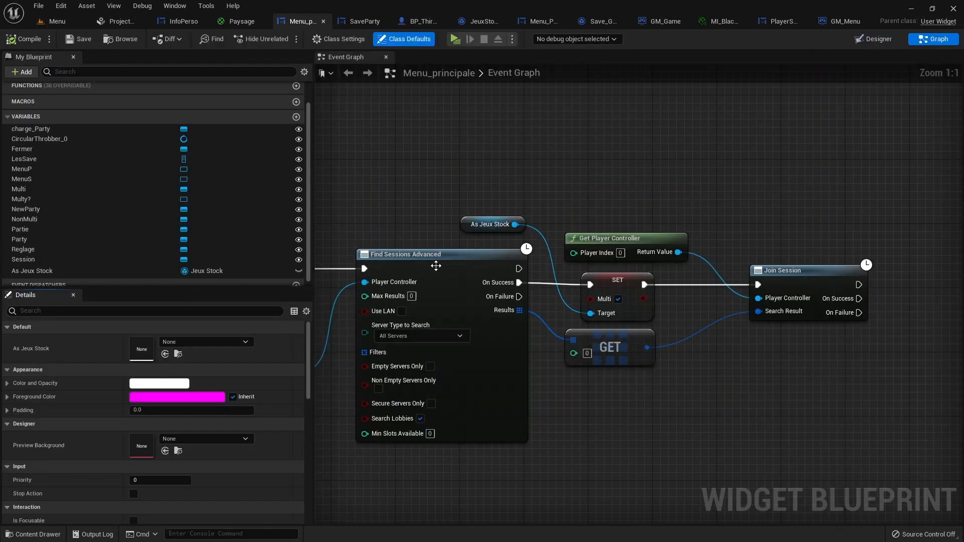
click(415, 254)
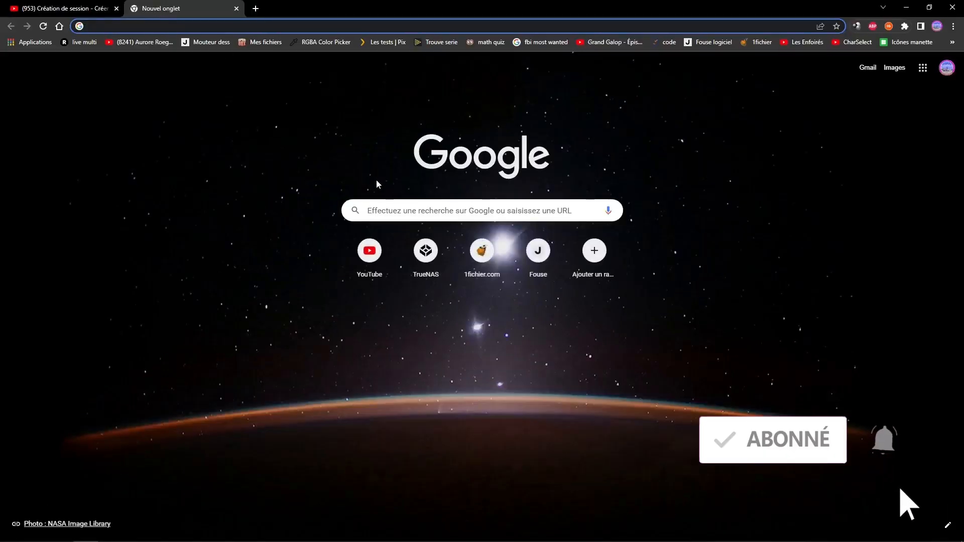
Search Google for "advanced session plugin" and open the GitHub result for the Advanced Sessions Plugin for UE4.
click(379, 213)
text(a)
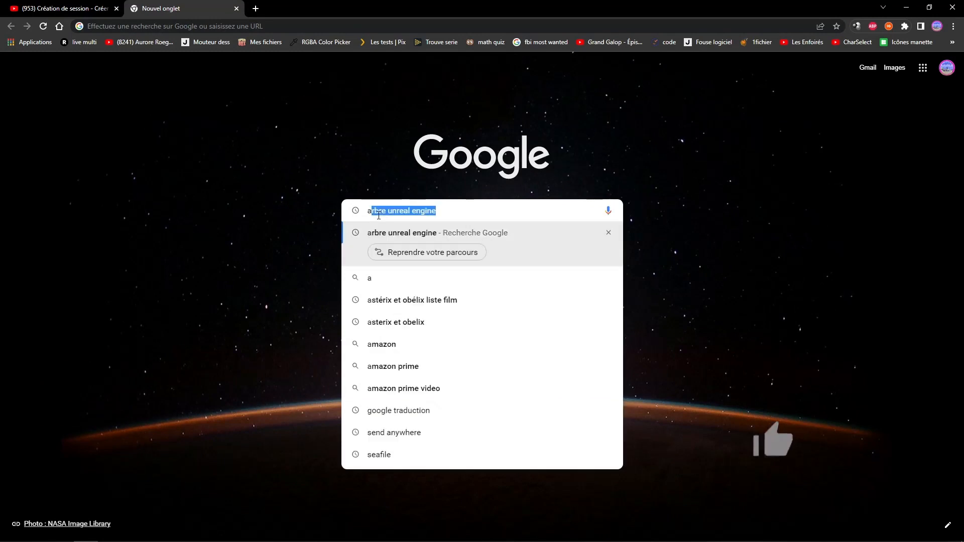
text(dv)
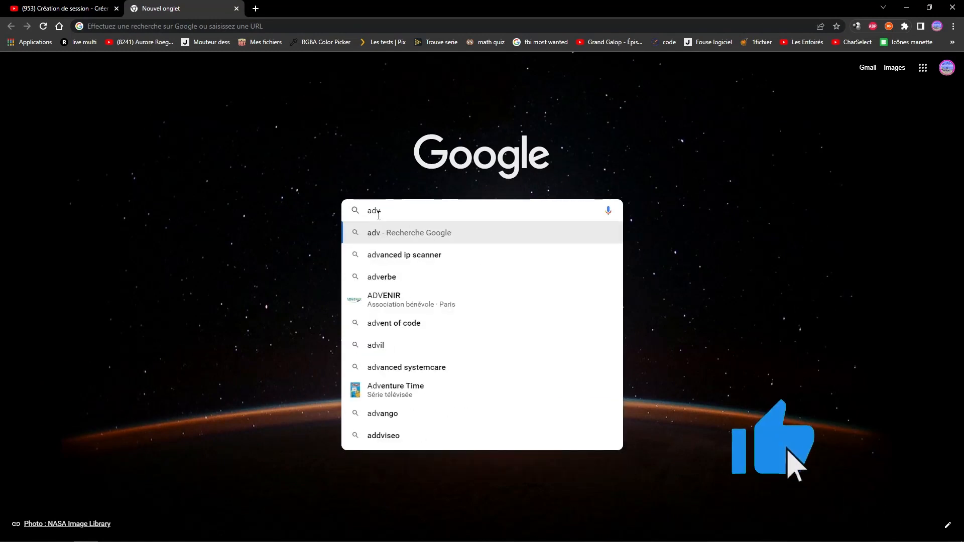
text(anced se)
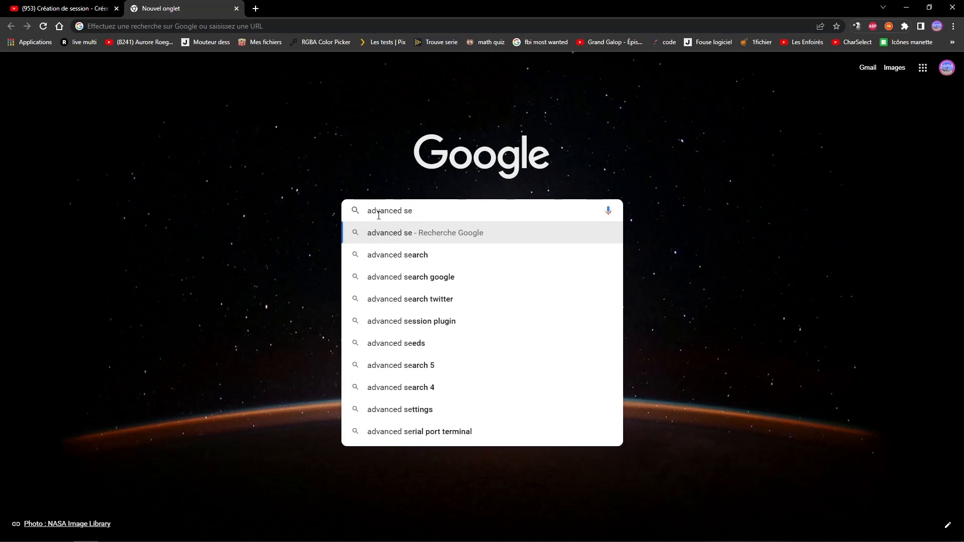
text(ssion)
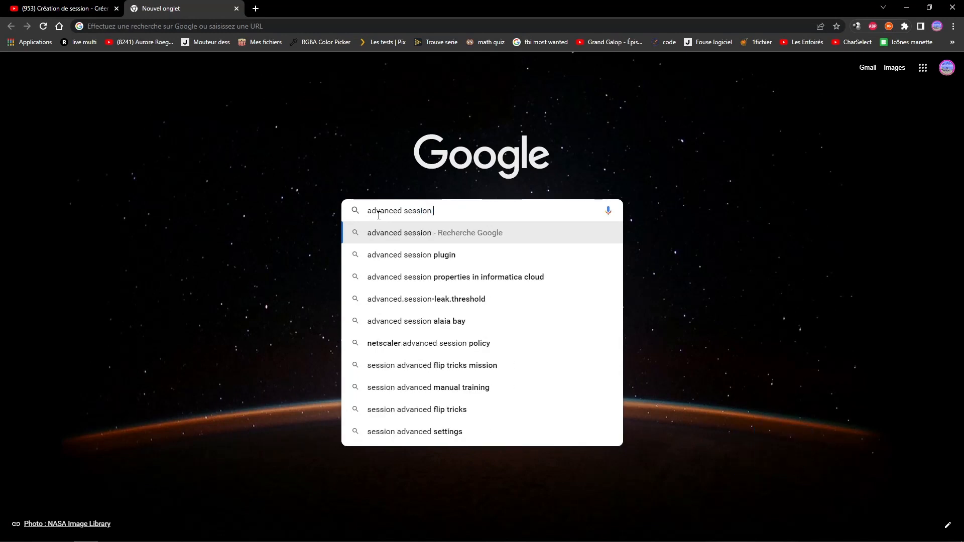
click(412, 254)
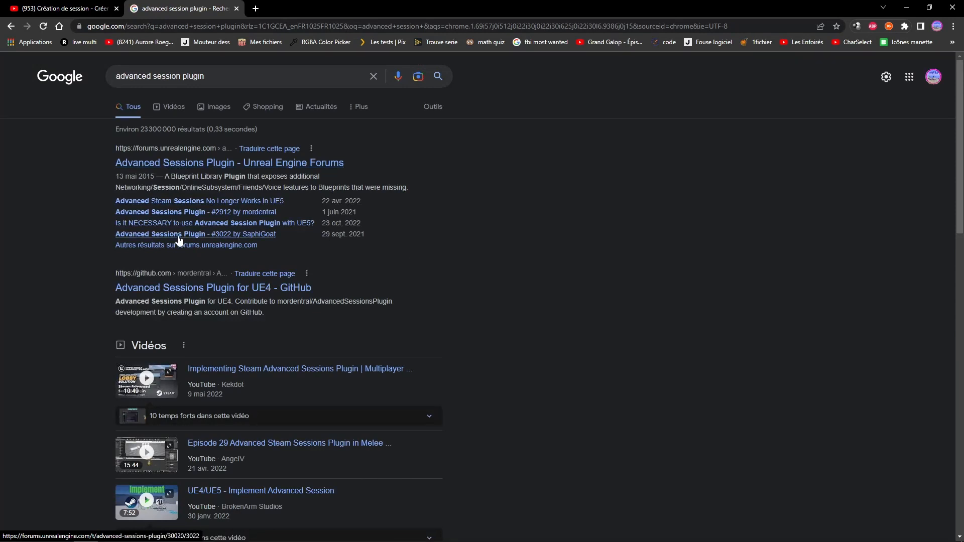
click(196, 292)
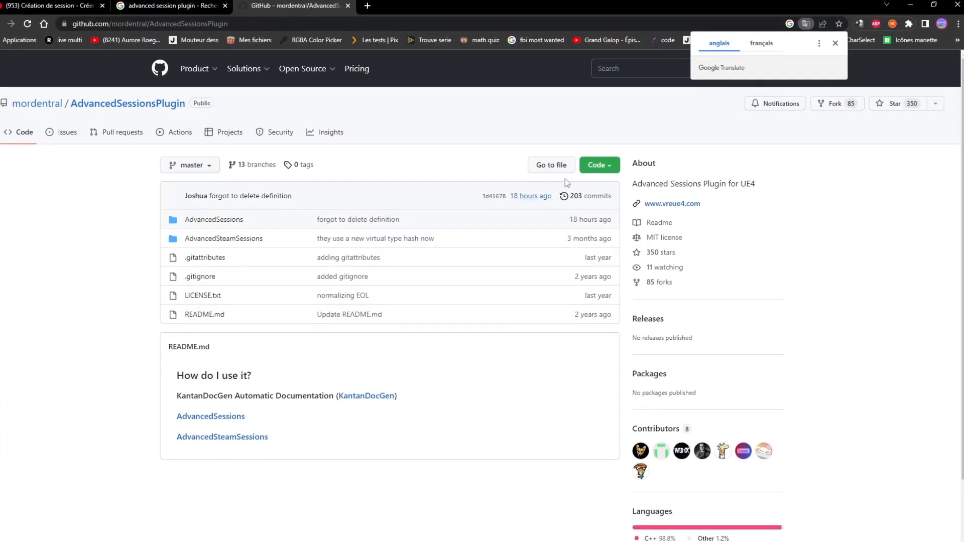
Download the repository as a ZIP, saving it as AdvancedSessionsPlugin-master in Téléchargements, and minimize the browser.
click(601, 165)
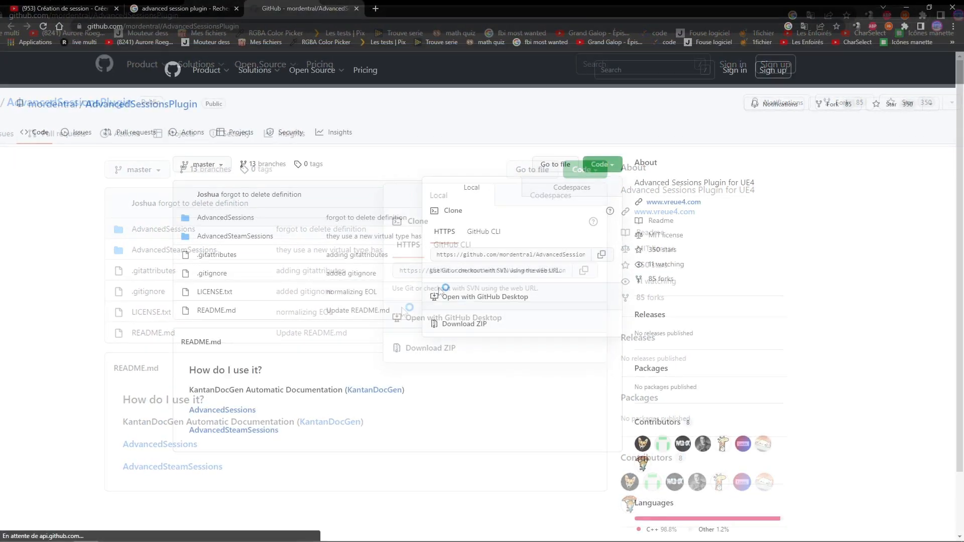
click(465, 324)
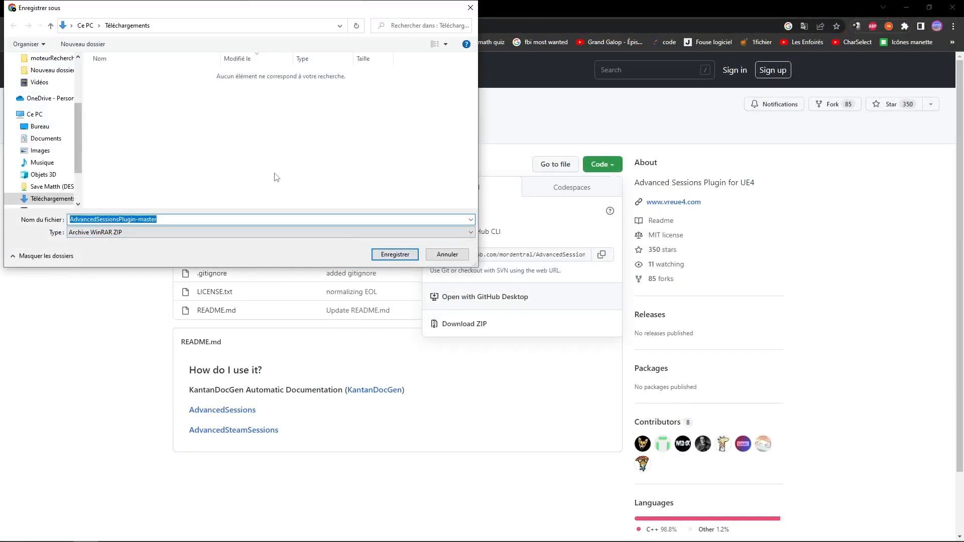
click(389, 260)
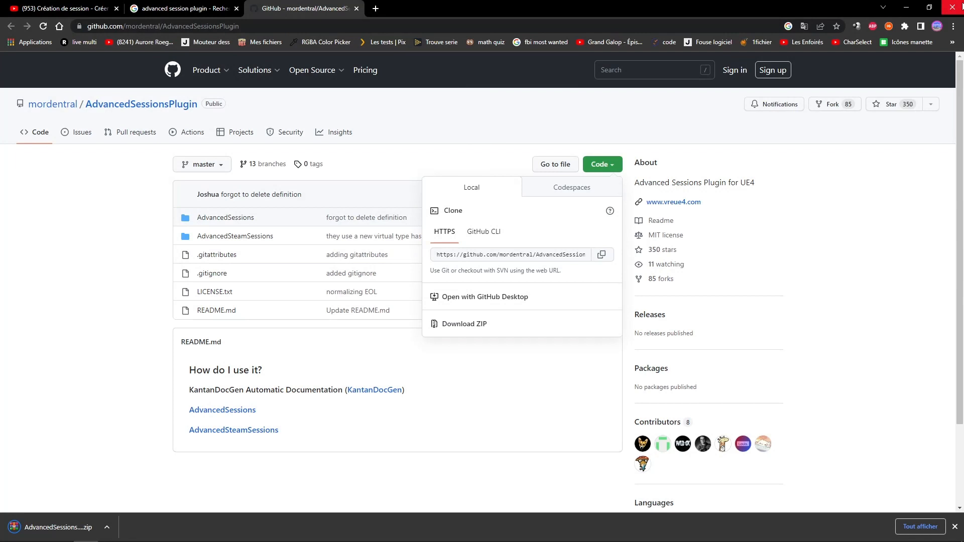
click(914, 8)
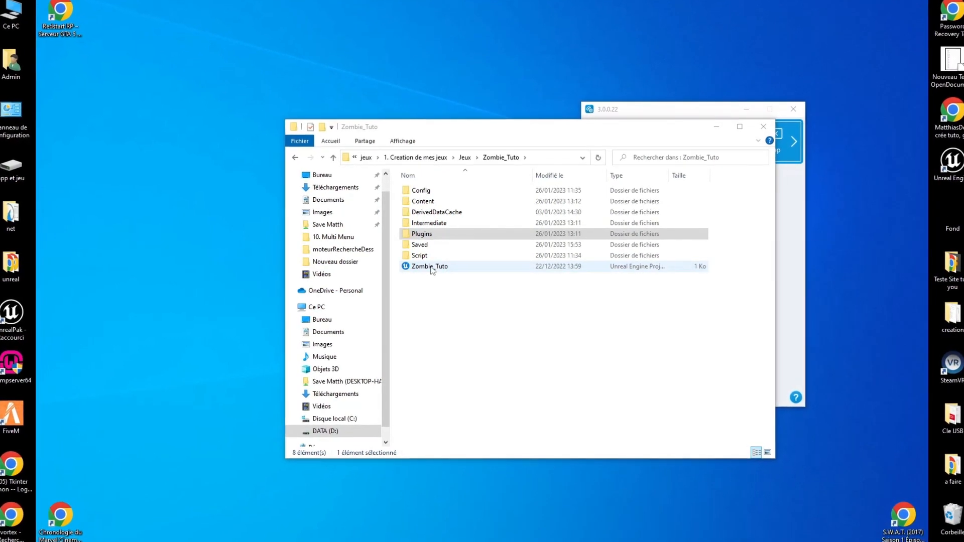
Open the Plugins folder inside the Zombie_Tuto project folder.
double_click(419, 201)
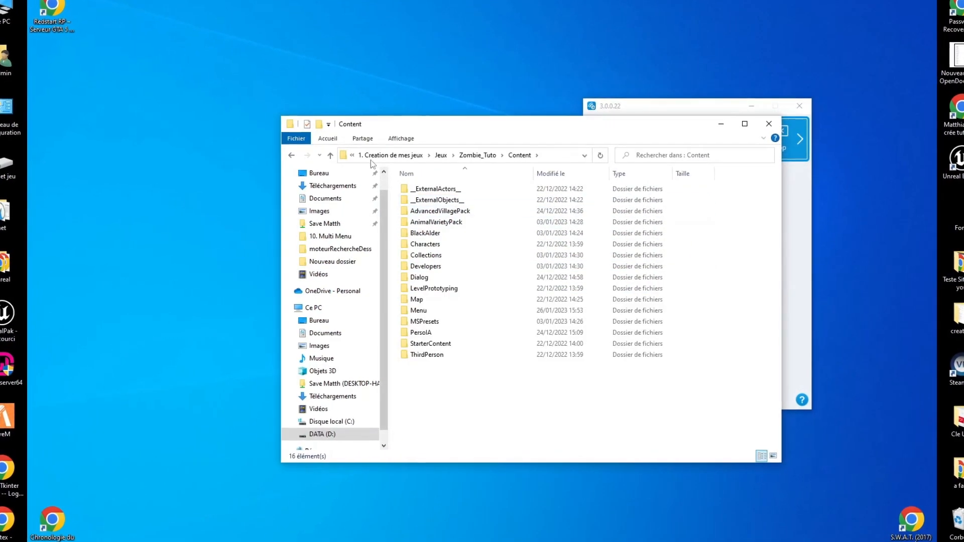
click(331, 156)
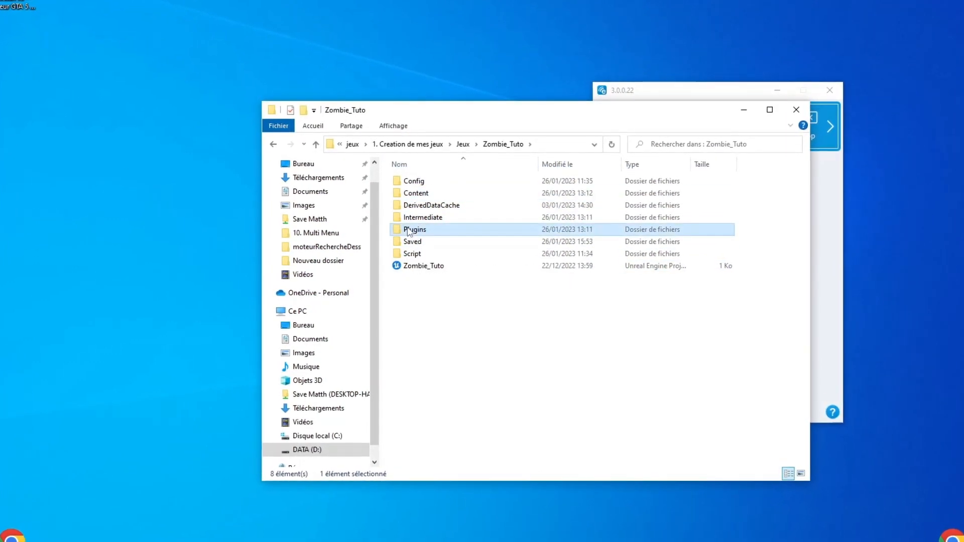
double_click(413, 230)
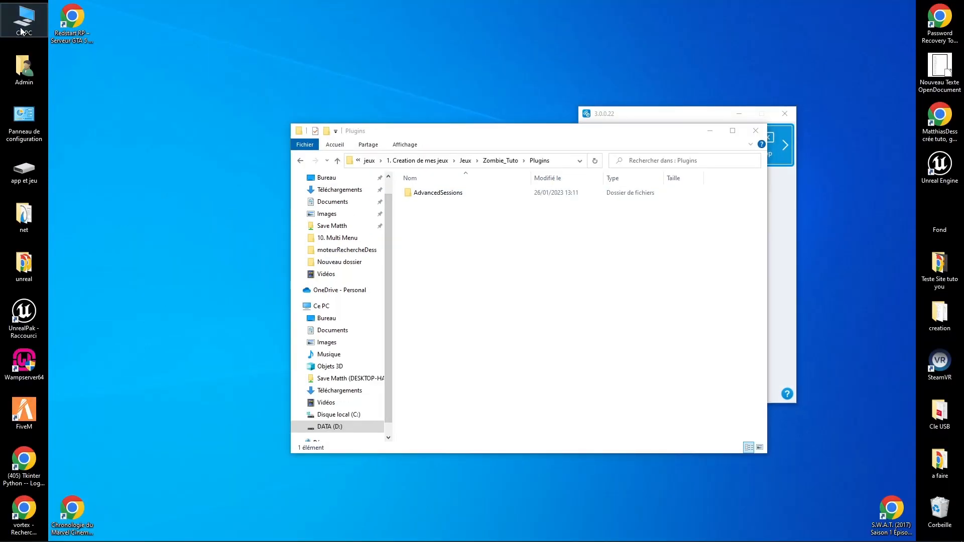
Open the Téléchargements folder in a second window, view the contents of the AdvancedSessionsPlugin-master archive, and close the archive.
double_click(21, 31)
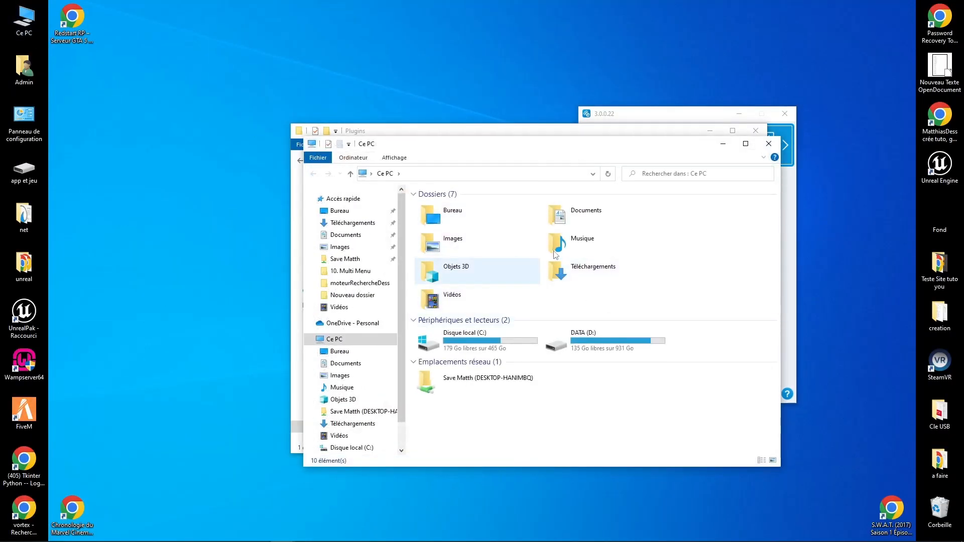
double_click(591, 278)
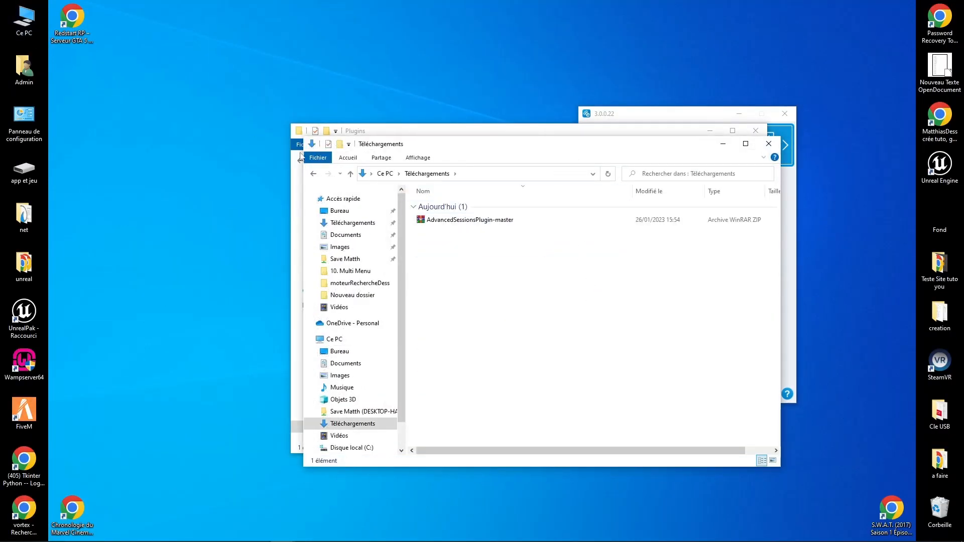
double_click(438, 221)
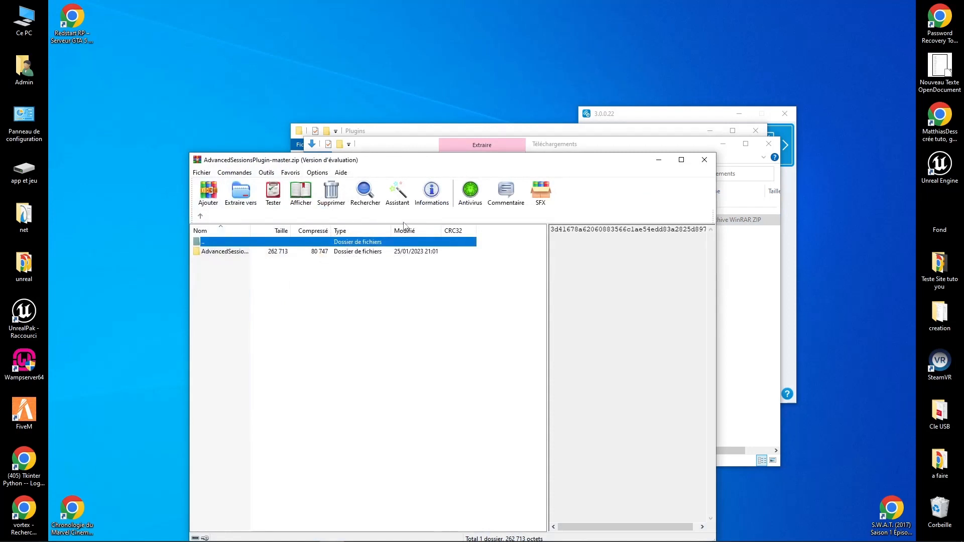
click(681, 160)
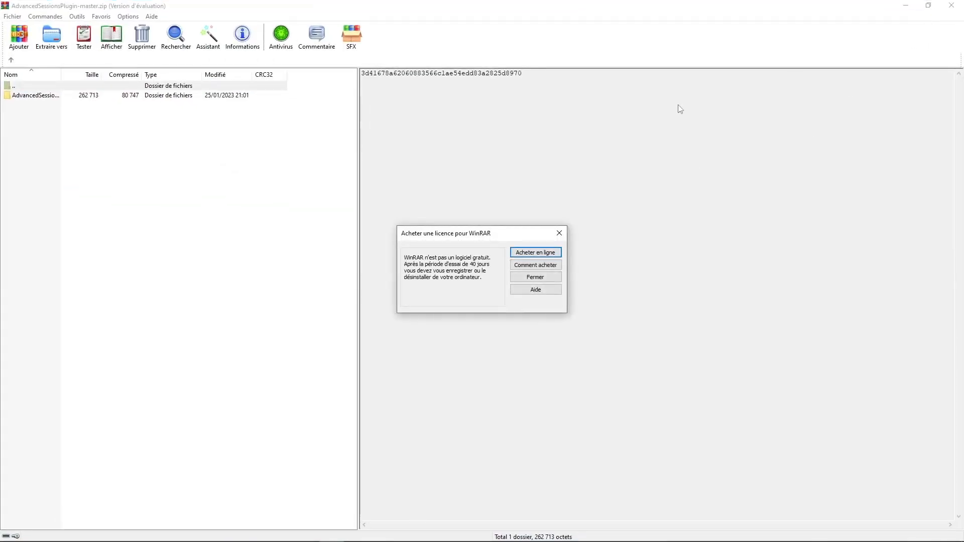
click(559, 233)
click(928, 6)
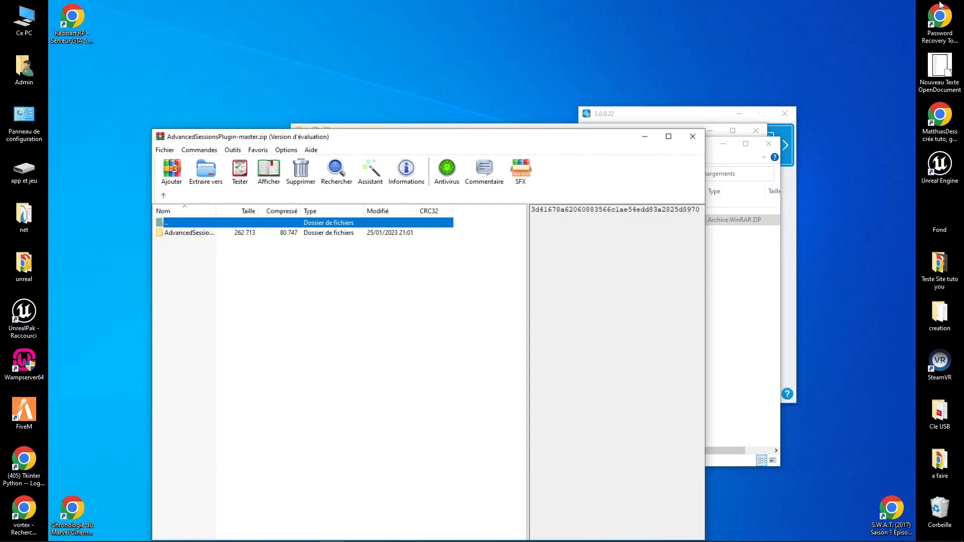
click(705, 159)
Try to extract the AdvancedSessionsPlugin-master archive into the Zombie_Tuto project's Plugins folder.
drag(661, 145, 639, 350)
right_drag(434, 426, 473, 261)
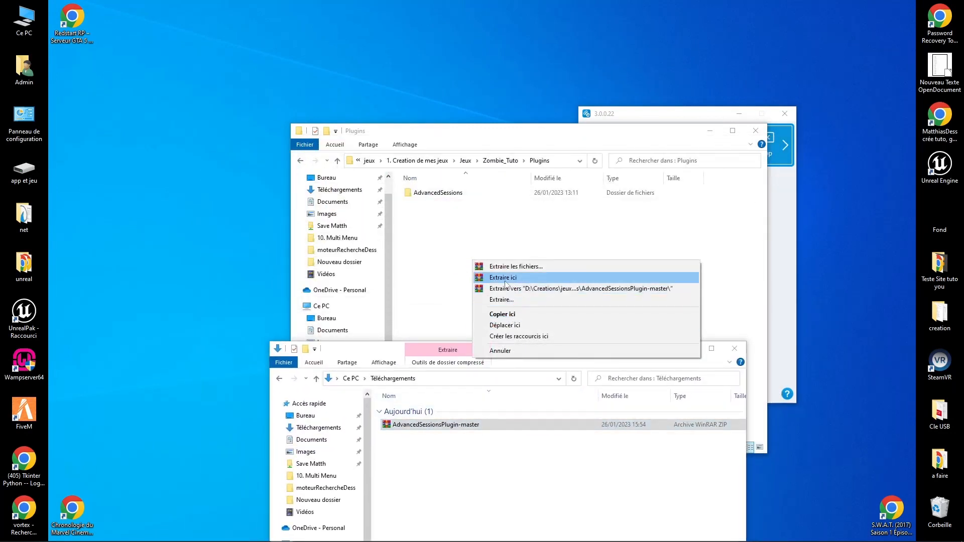
click(732, 309)
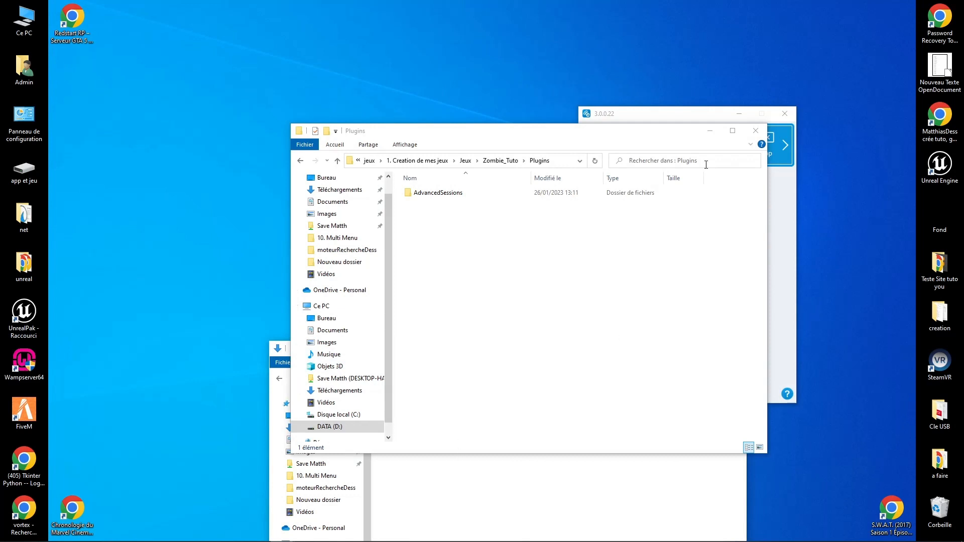
Move the Plugins and Téléchargements windows apart and close the Téléchargements window.
drag(673, 132, 883, 91)
drag(475, 356, 302, 232)
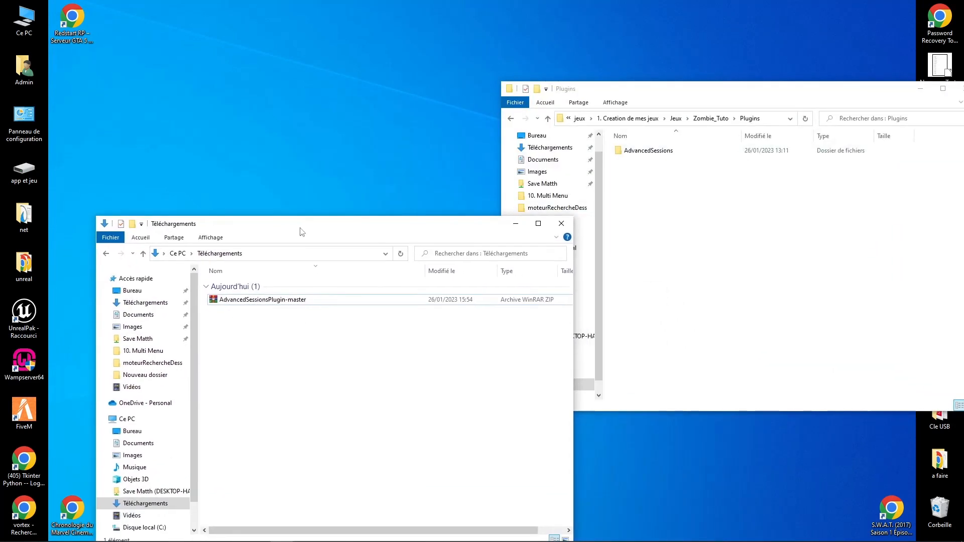
click(562, 224)
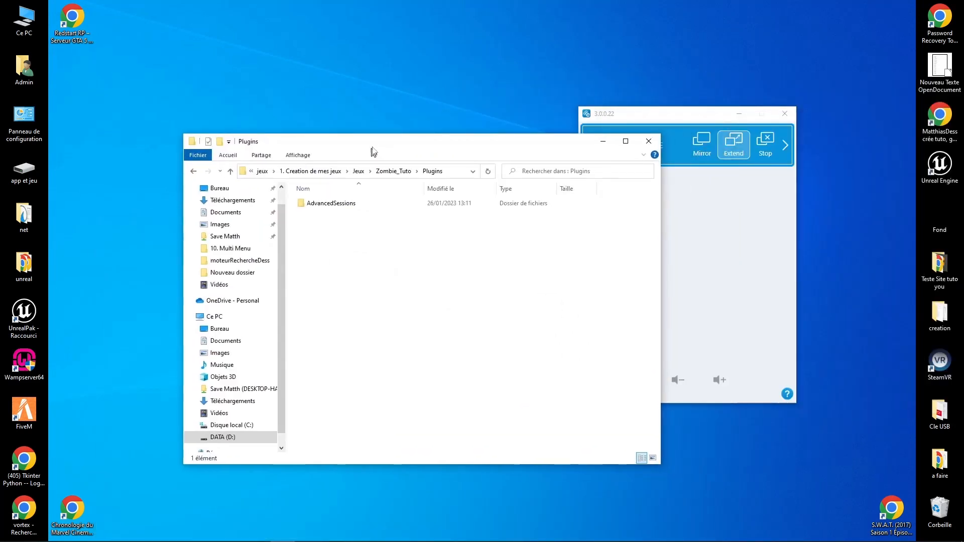
Switch back to Unreal Editor and maximize the window with the Menu_principale blueprint.
mouse_move(382, 540)
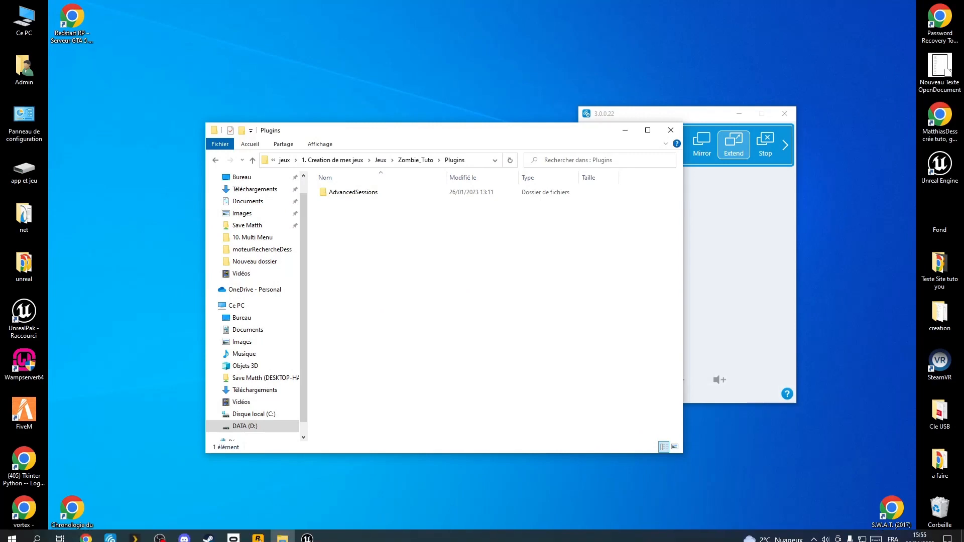
click(305, 533)
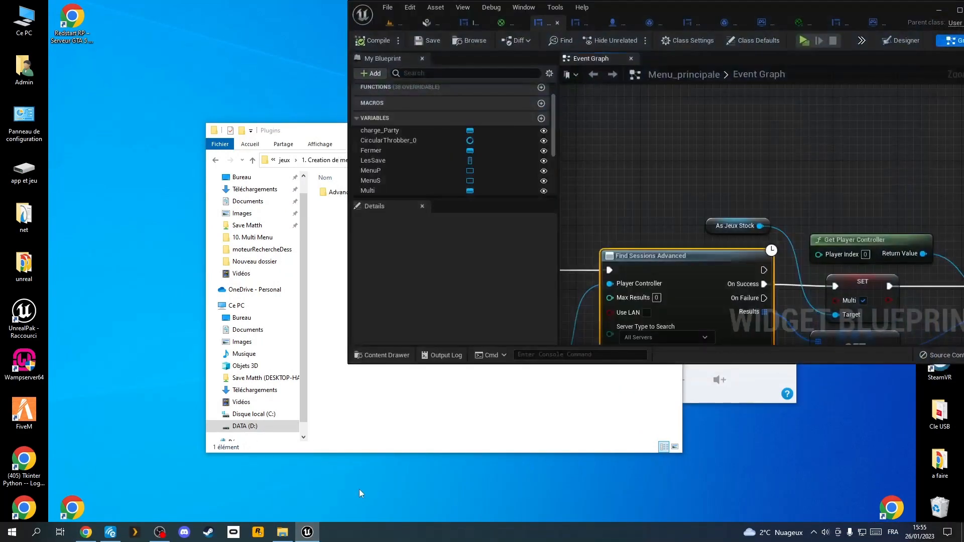
drag(842, 7, 628, 41)
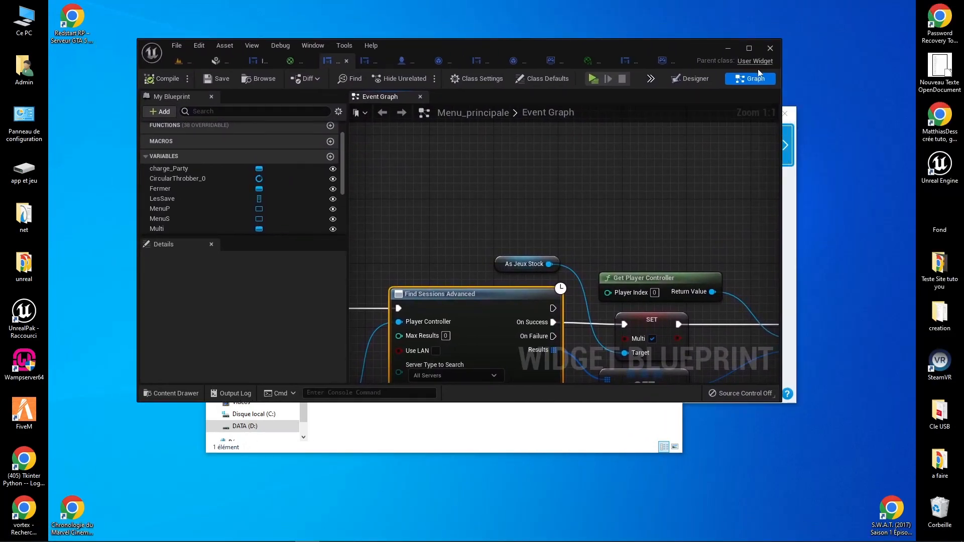
double_click(680, 46)
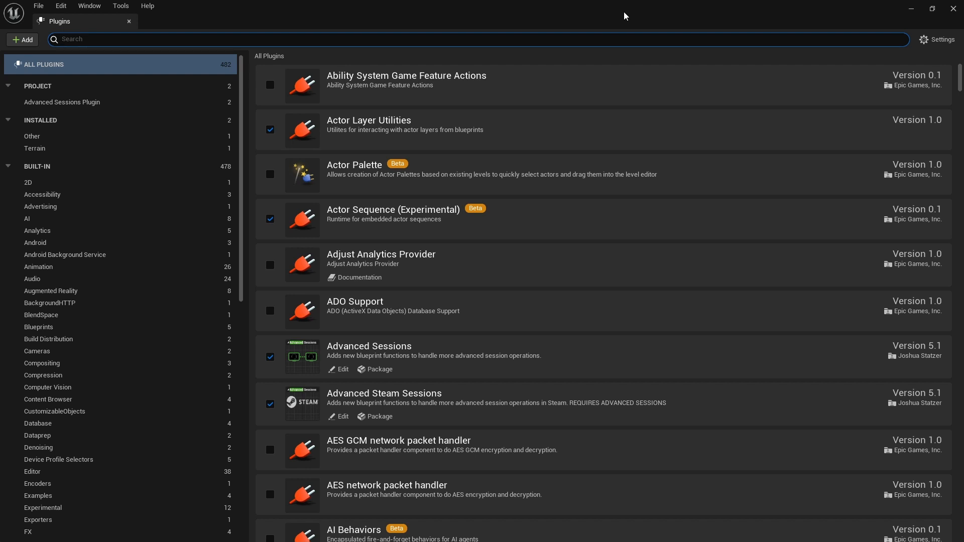
Bring up the Plugins list and search it for the Advanced Sessions plugins, starting with "advanced".
scroll(532, 233, down, 1)
scroll(532, 234, up, 1)
click(61, 8)
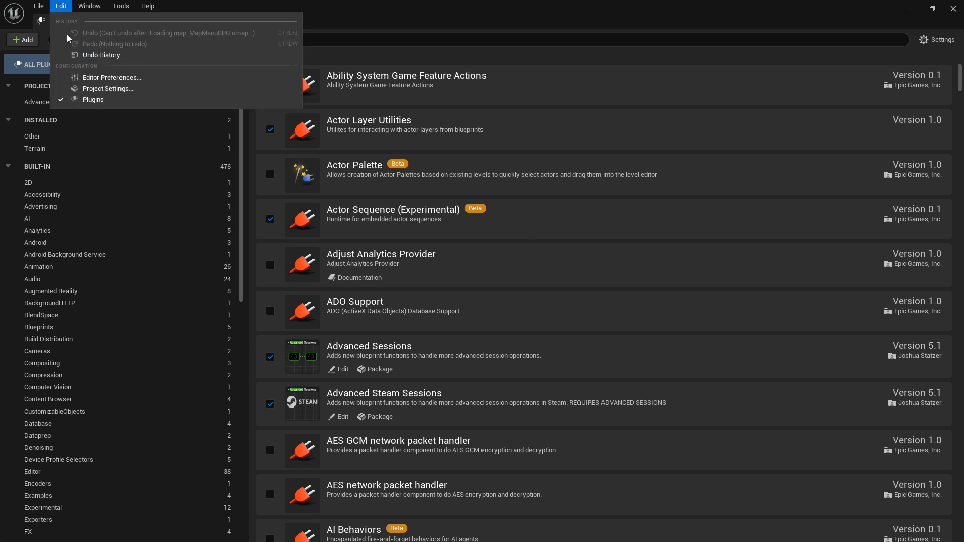
click(160, 100)
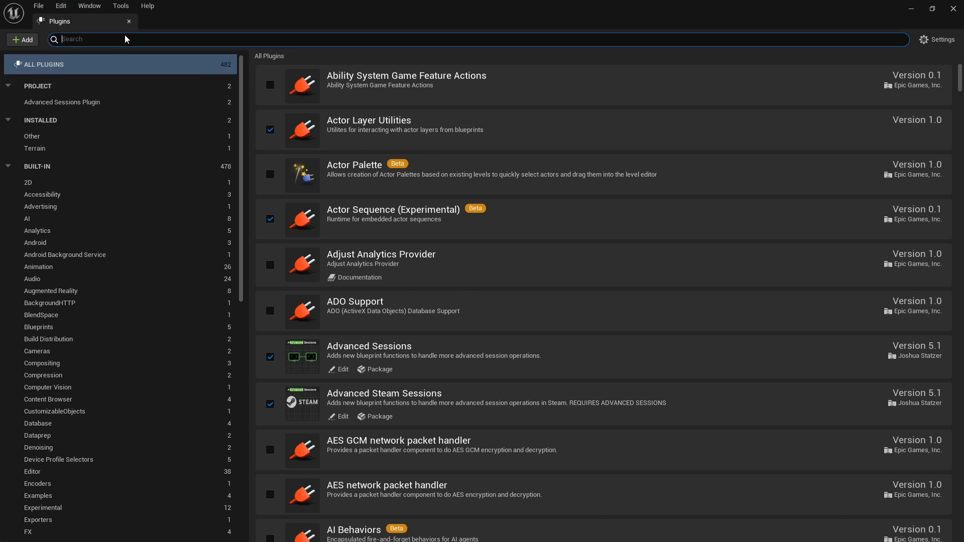
text(ad)
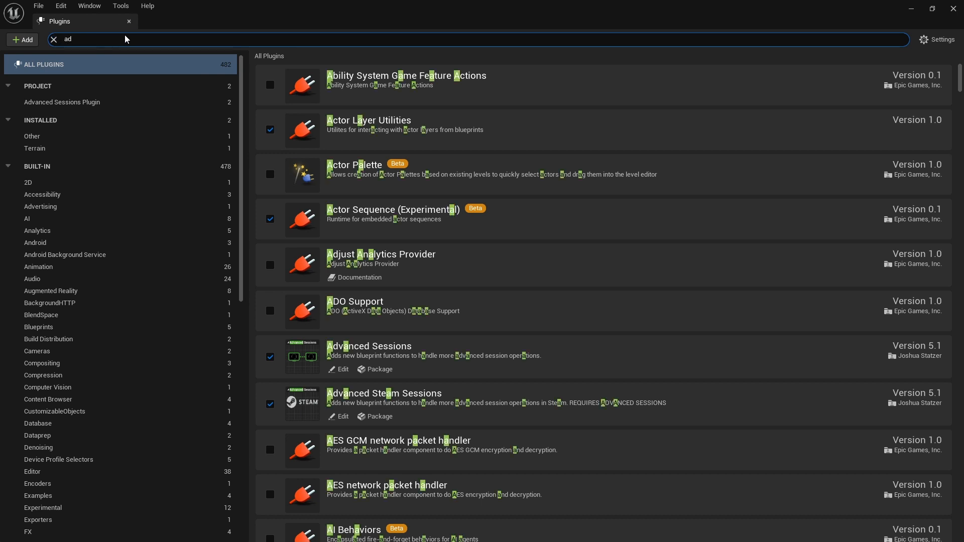
text(ven)
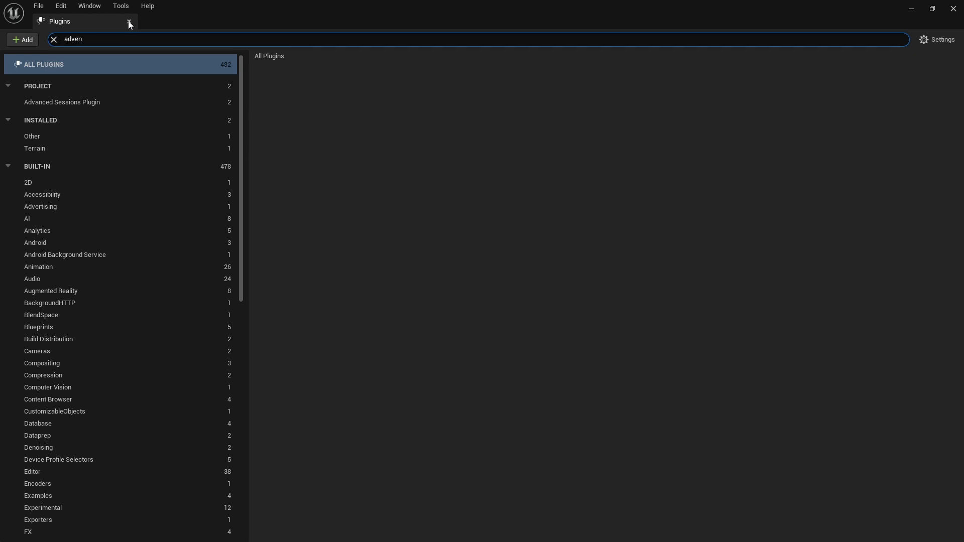
key(BackSpace)
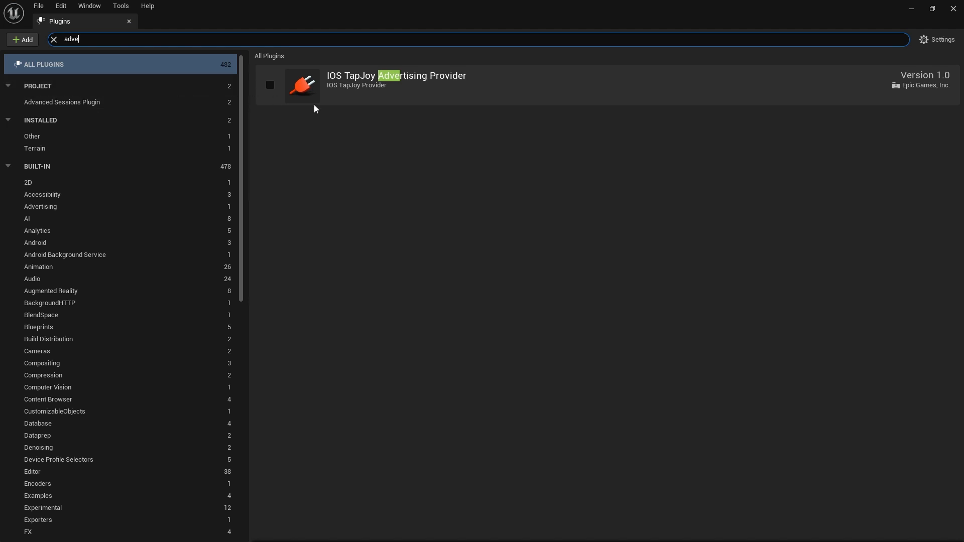
key(BackSpace)
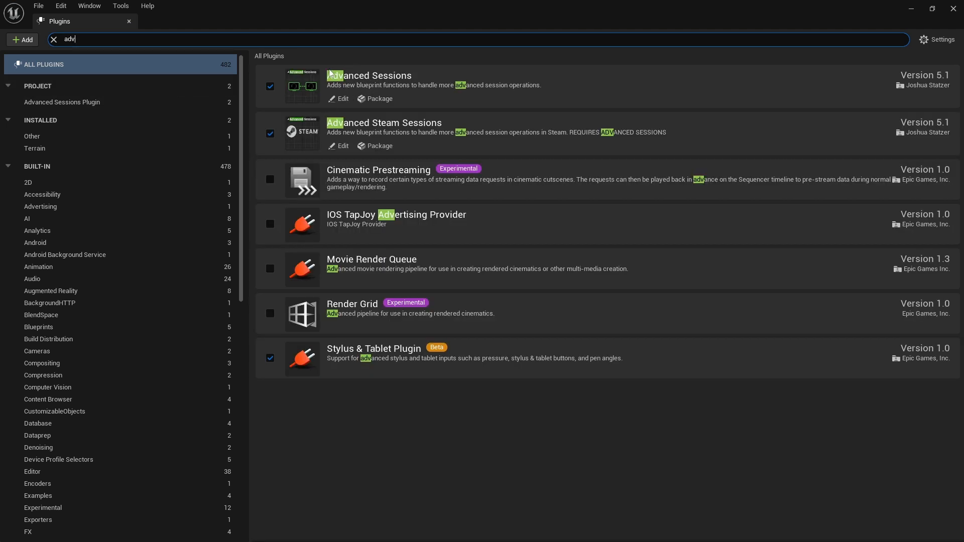
text(an)
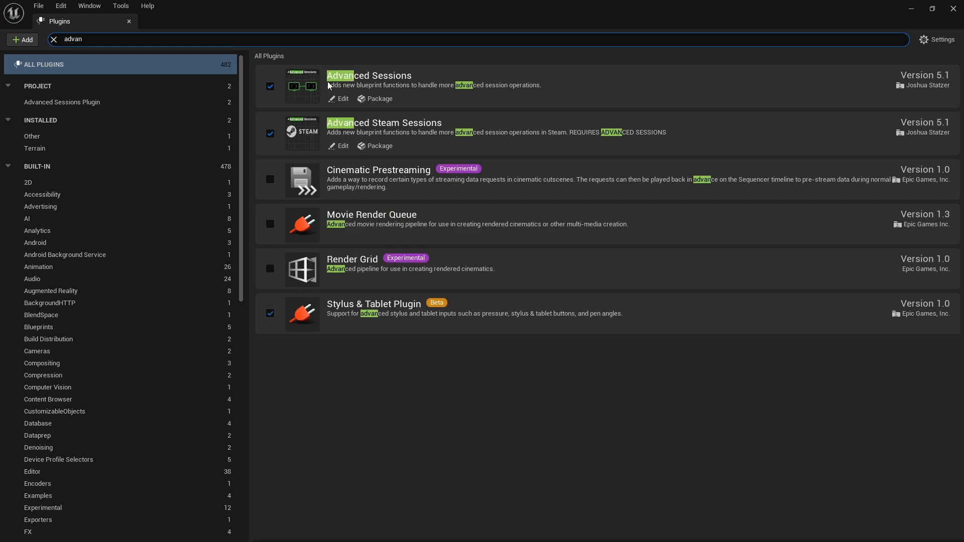
text(ced )
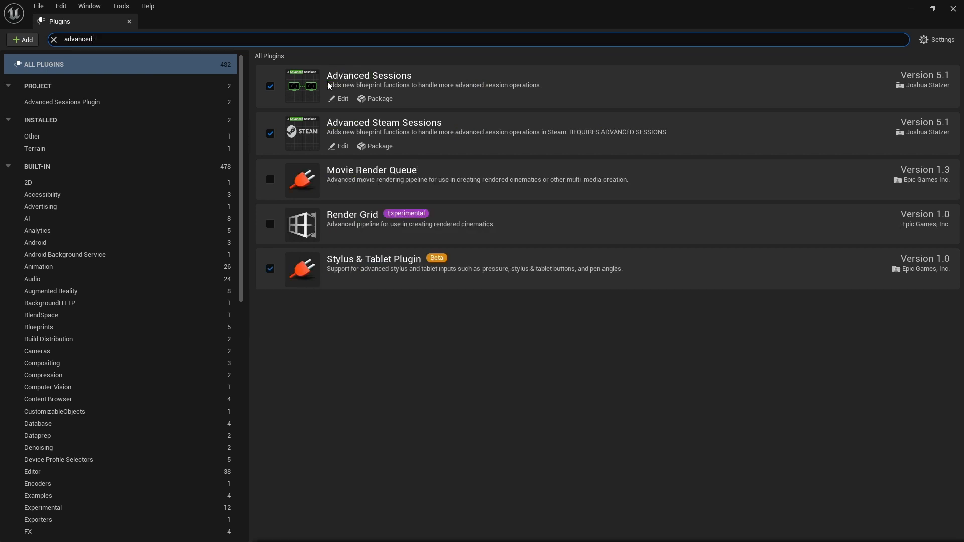
text(see)
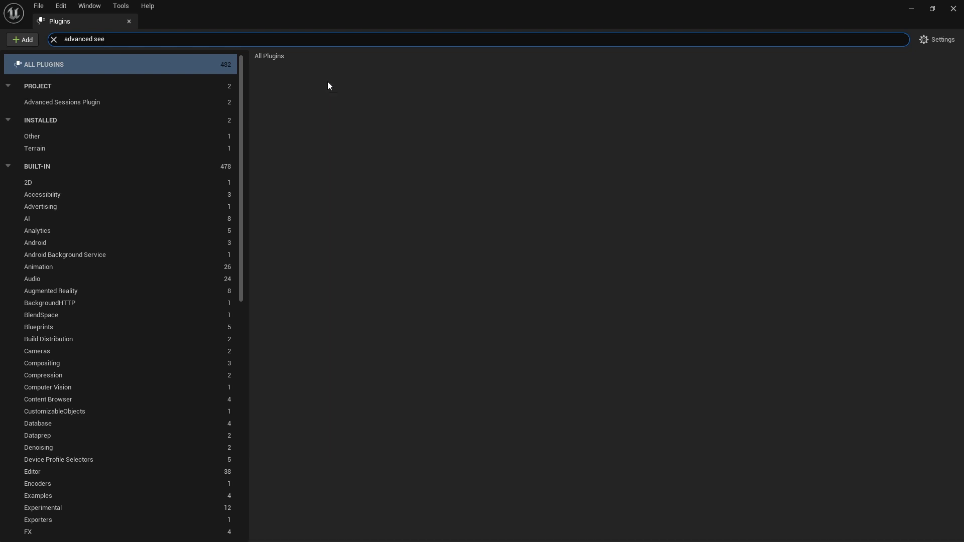
key(BackSpace)
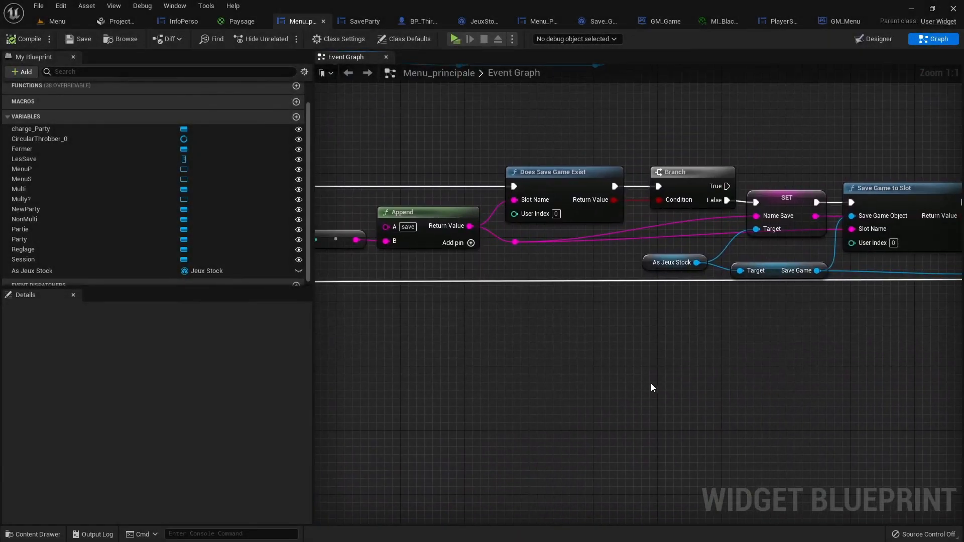
Add another Create Advanced Session node from the Sequence's Then 0 output, remove it, and reconnect Then 0 to the original node.
right_drag(651, 384, 329, 415)
right_drag(703, 386, 359, 374)
right_drag(768, 366, 605, 382)
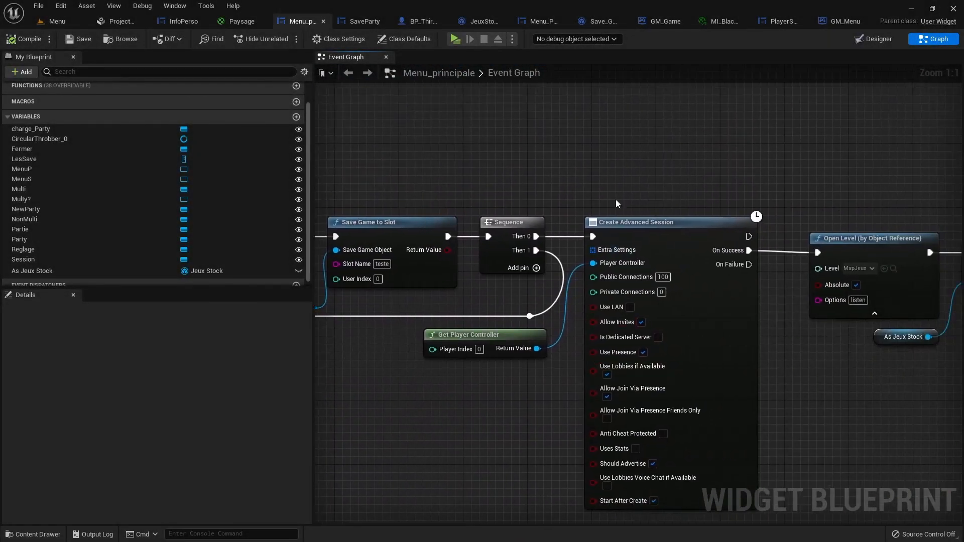
drag(626, 177, 688, 221)
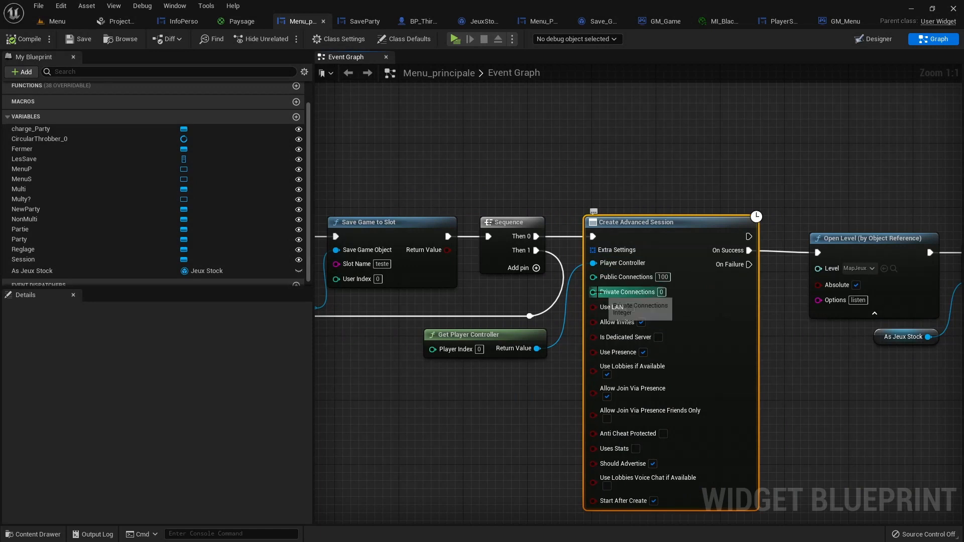
drag(537, 236, 579, 184)
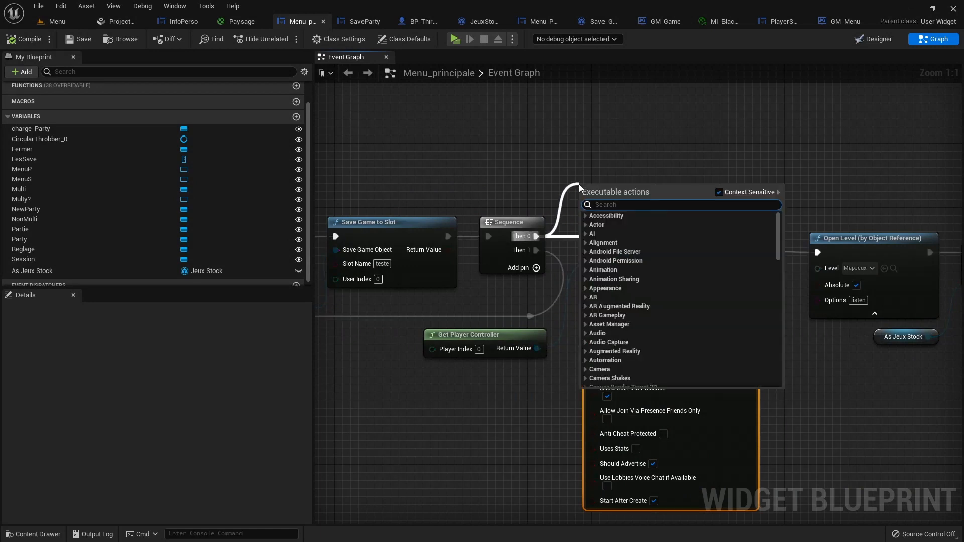
text(creat)
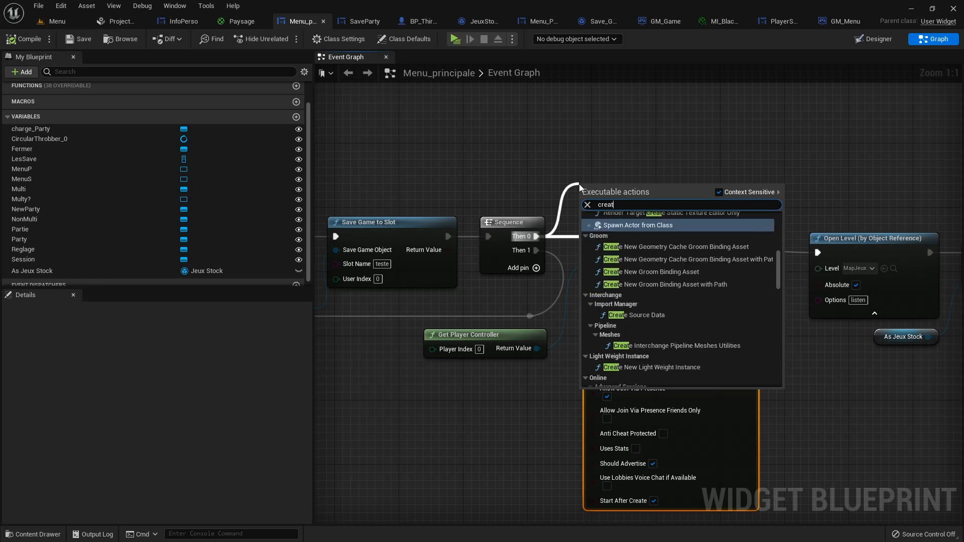
text(e sessio)
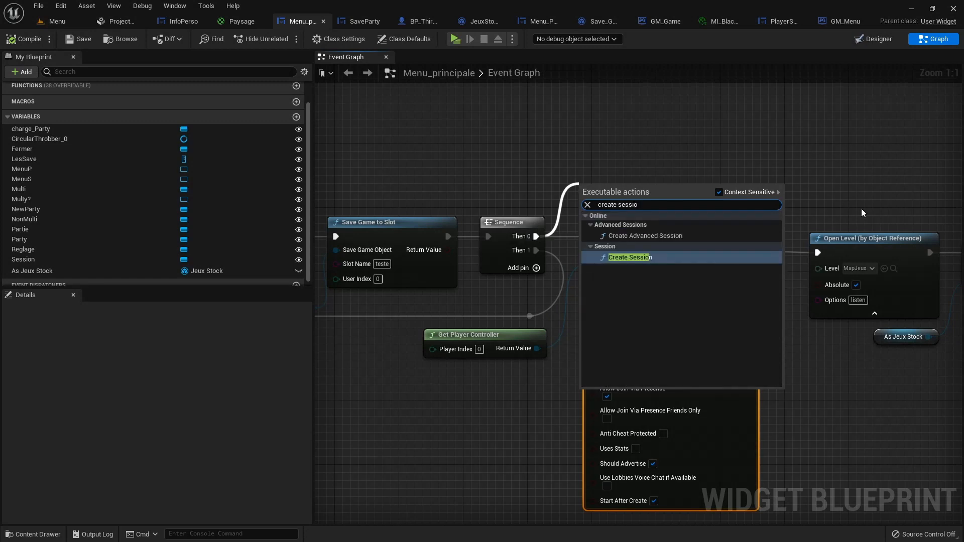
click(671, 236)
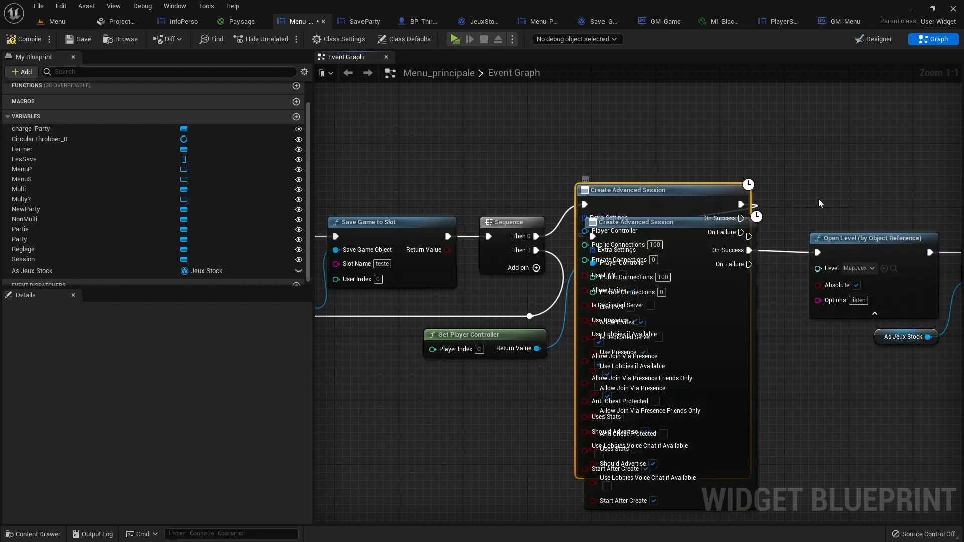
drag(527, 237, 592, 237)
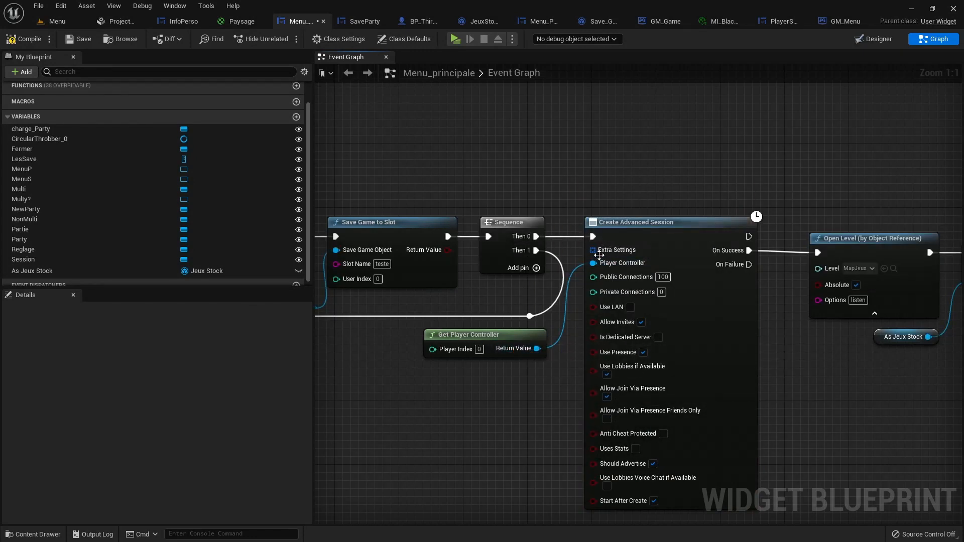
Examine the Create Advanced Session settings and the Find Sessions Advanced logic in the Menu_principale Event Graph.
right_drag(815, 310, 692, 307)
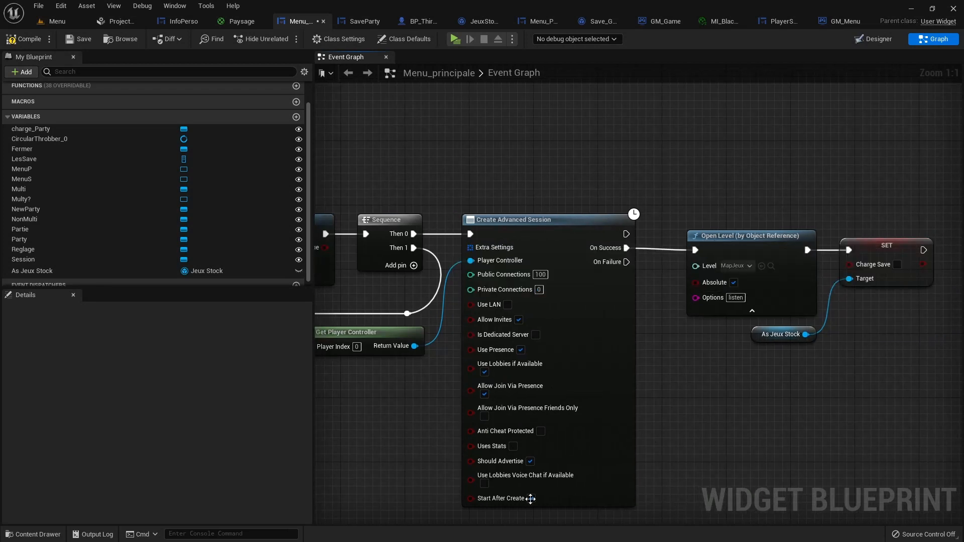
right_drag(504, 299, 702, 164)
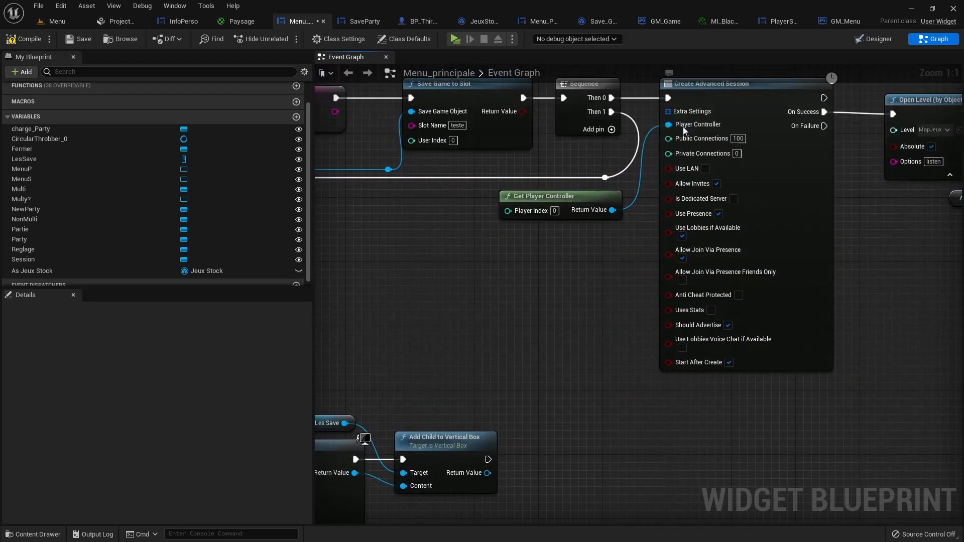
right_drag(430, 322, 782, 223)
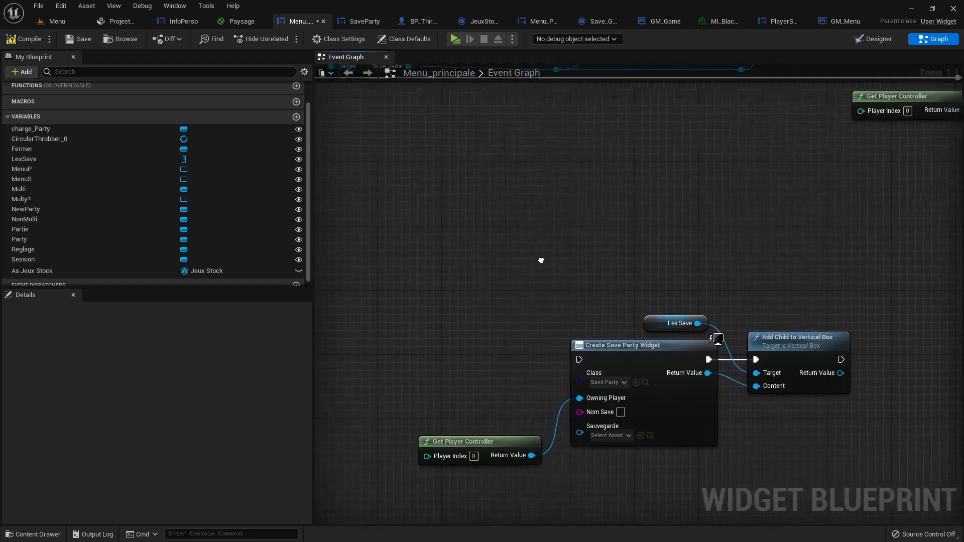
right_drag(540, 259, 857, 197)
right_drag(570, 242, 884, 290)
right_drag(527, 255, 923, 250)
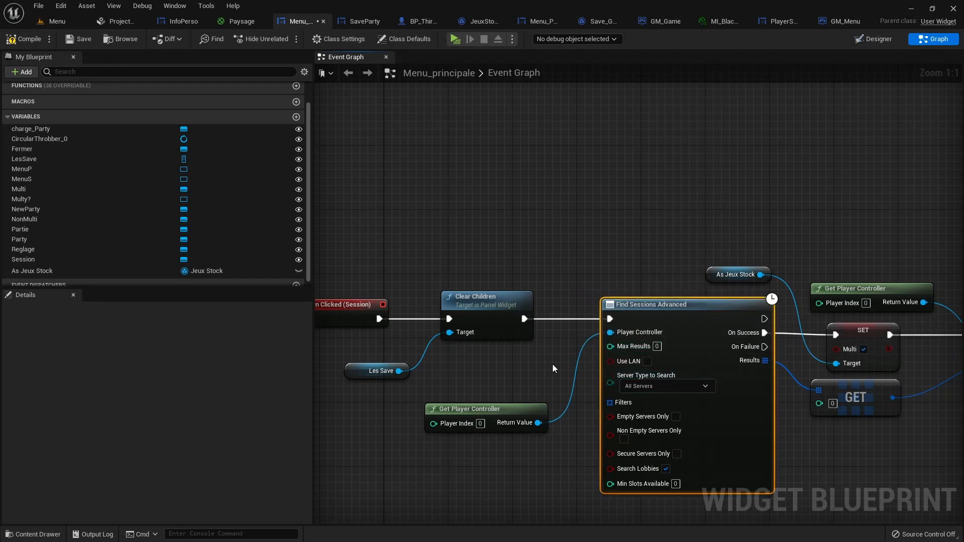
right_drag(555, 369, 532, 304)
right_drag(554, 415, 777, 467)
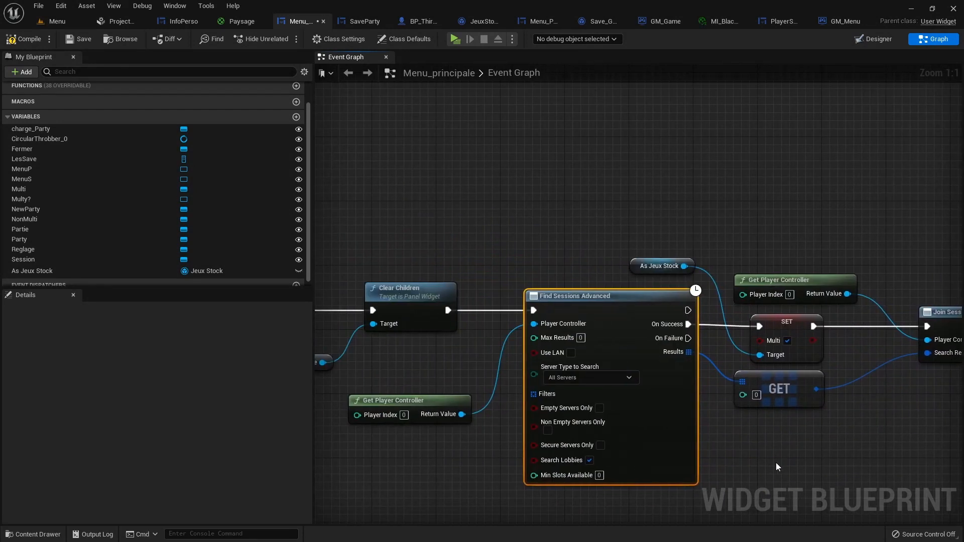
drag(491, 186, 599, 404)
right_drag(508, 208, 407, 258)
right_drag(543, 241, 715, 181)
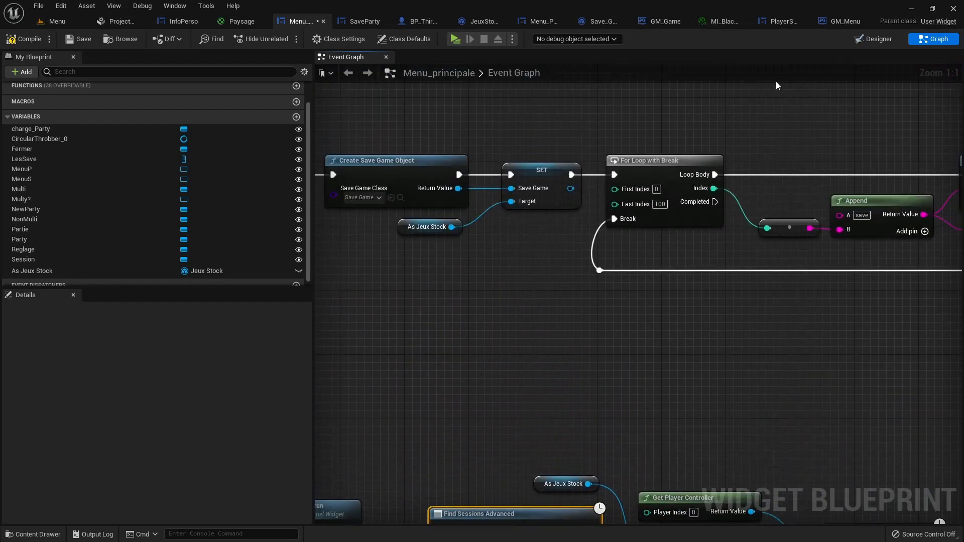
Switch Menu_principale to its Designer view and browse the project content to the Menu folder.
click(857, 42)
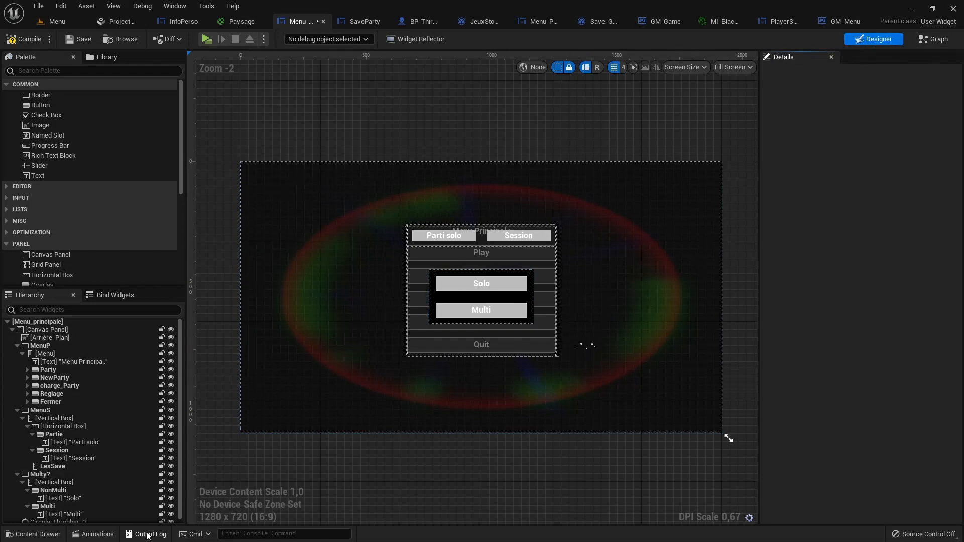
click(34, 535)
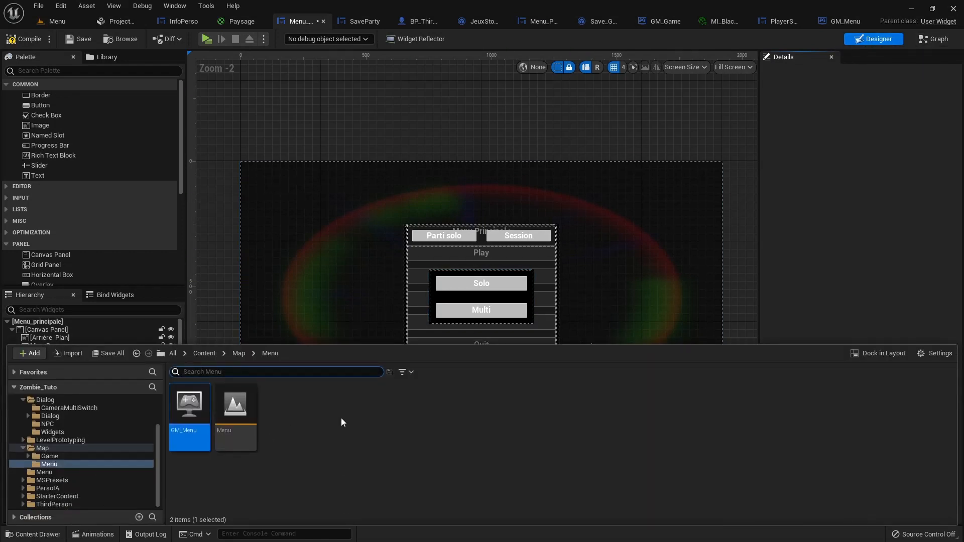
click(236, 353)
click(204, 354)
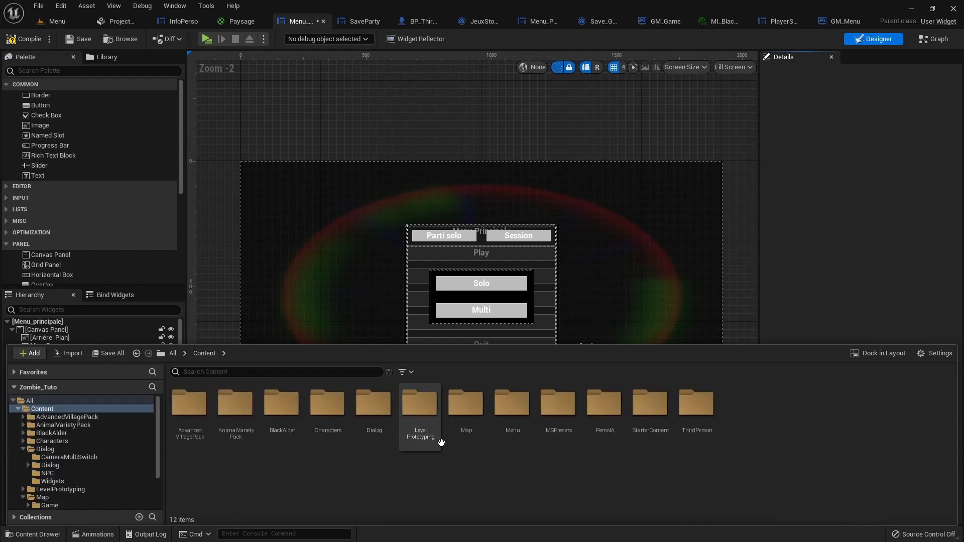
double_click(519, 419)
Create a Widget Blueprint based on User Widget in the Menu folder and name it CreateSession.
right_click(580, 438)
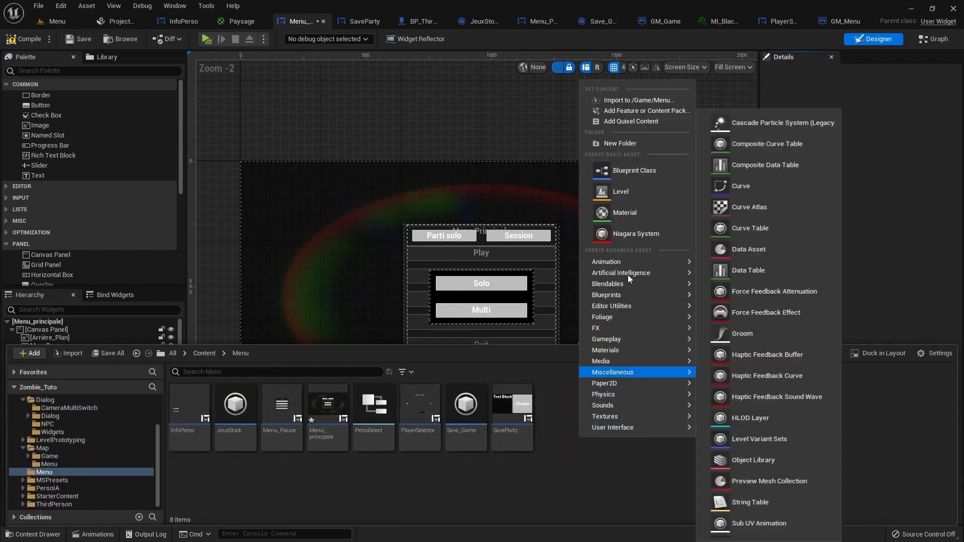
mouse_move(670, 431)
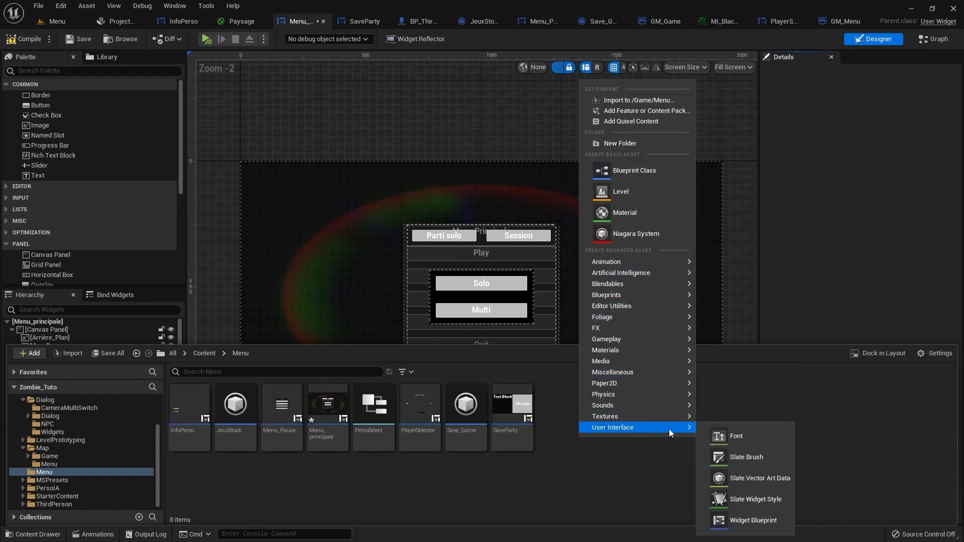
click(726, 520)
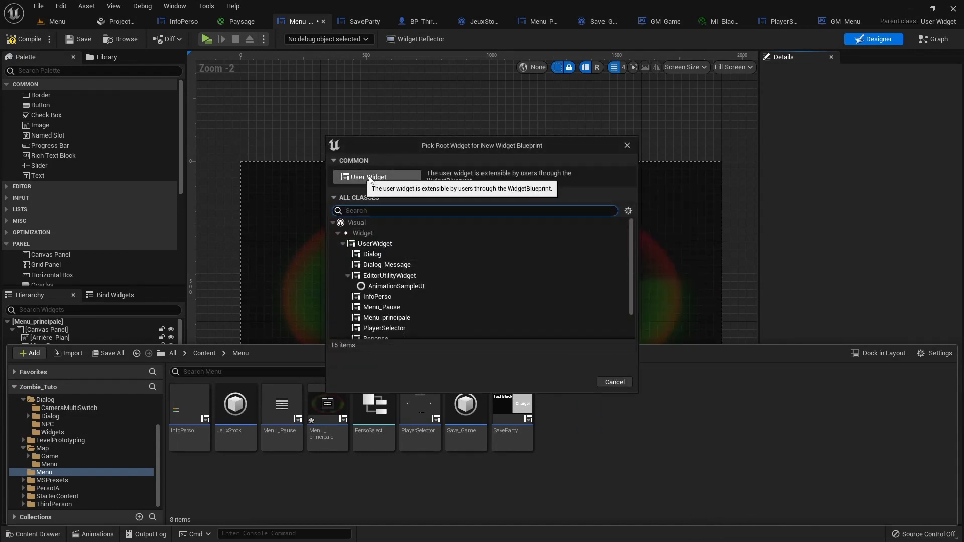
click(367, 177)
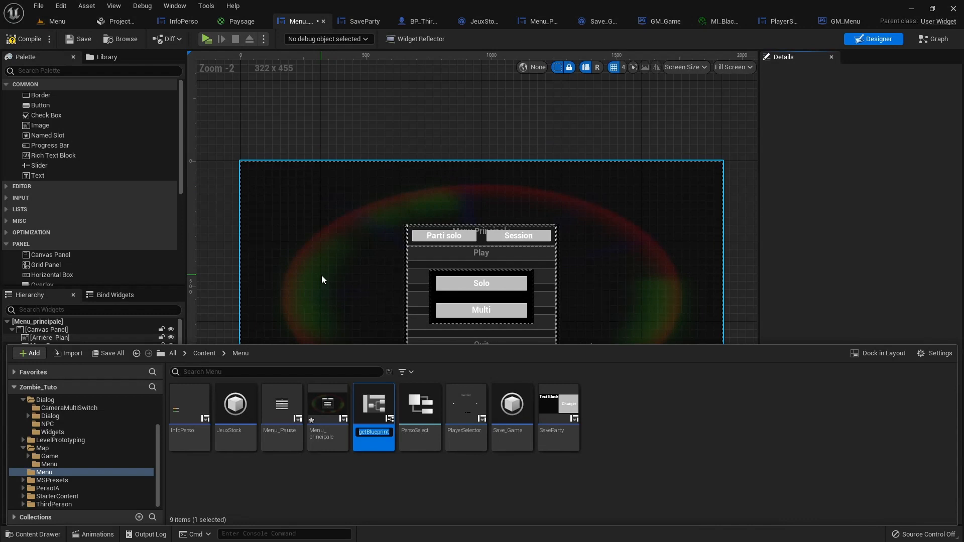
text(C)
text(reateSession)
key(Return)
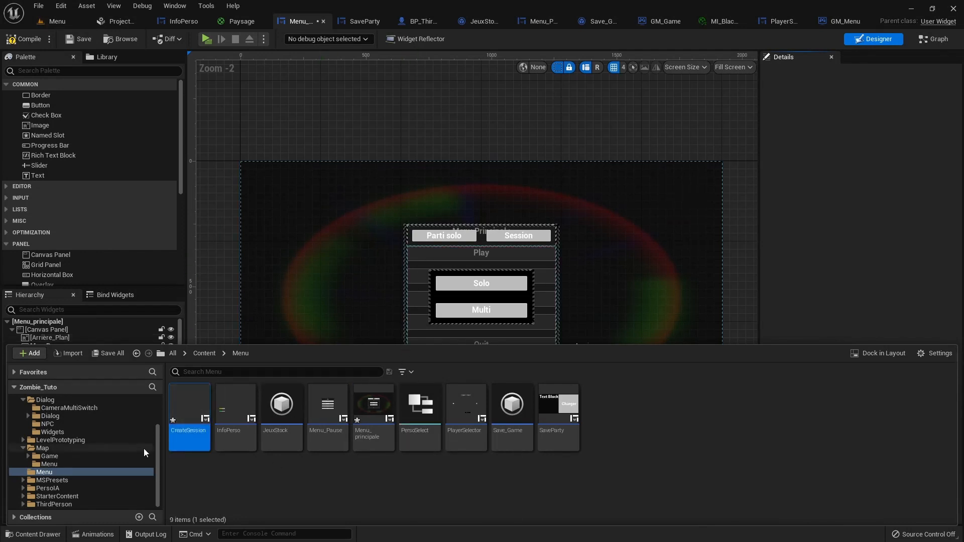
Open CreateSession docked beside Menu_principale and add a Canvas Panel with a Border inside it.
double_click(193, 409)
drag(355, 85, 366, 24)
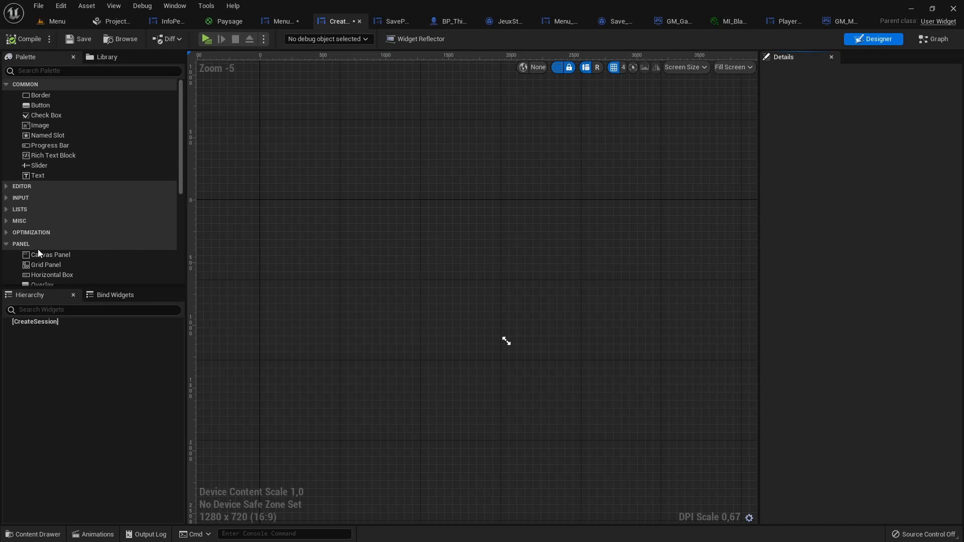
drag(39, 253, 41, 322)
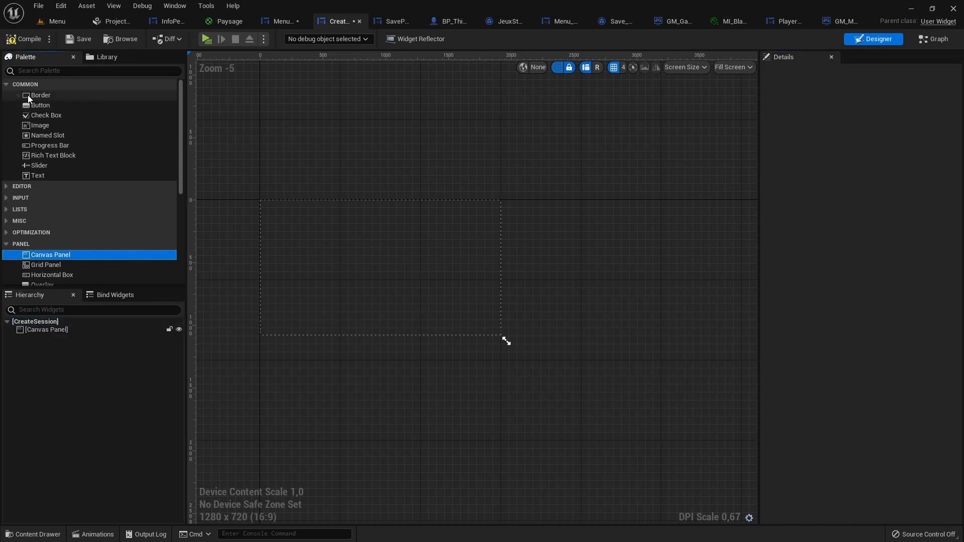
drag(28, 95, 102, 179)
drag(41, 336, 40, 333)
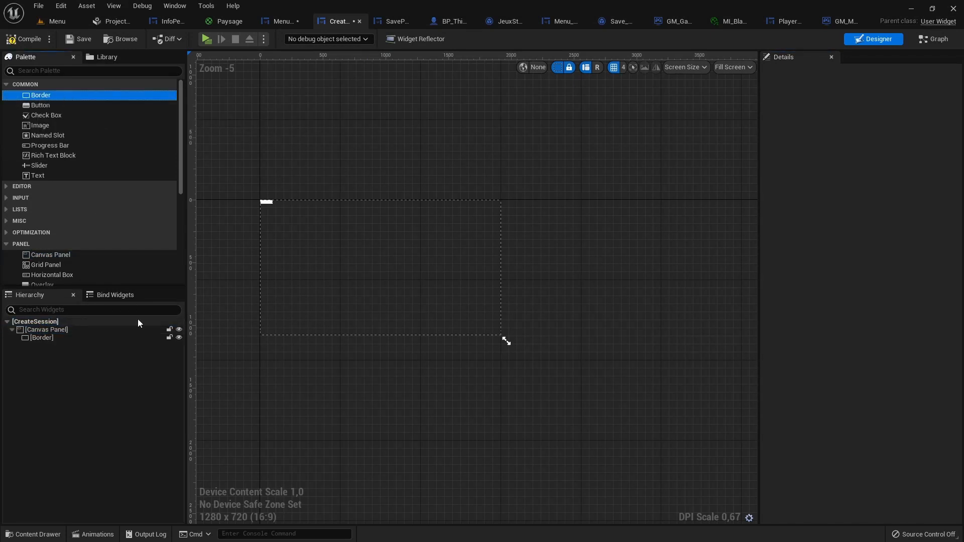
Resize the CreateSession design preview to 1920 x 1080.
drag(505, 340, 625, 410)
scroll(352, 270, up, 1)
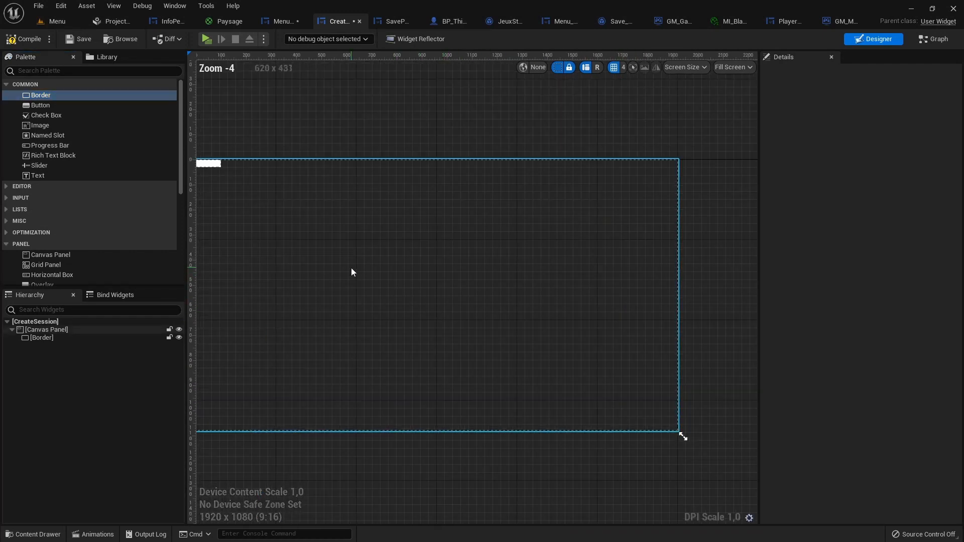
Move the Border near the middle of the canvas, at about 936 x 496, and anchor it to stretch across the full canvas.
right_drag(351, 269, 408, 261)
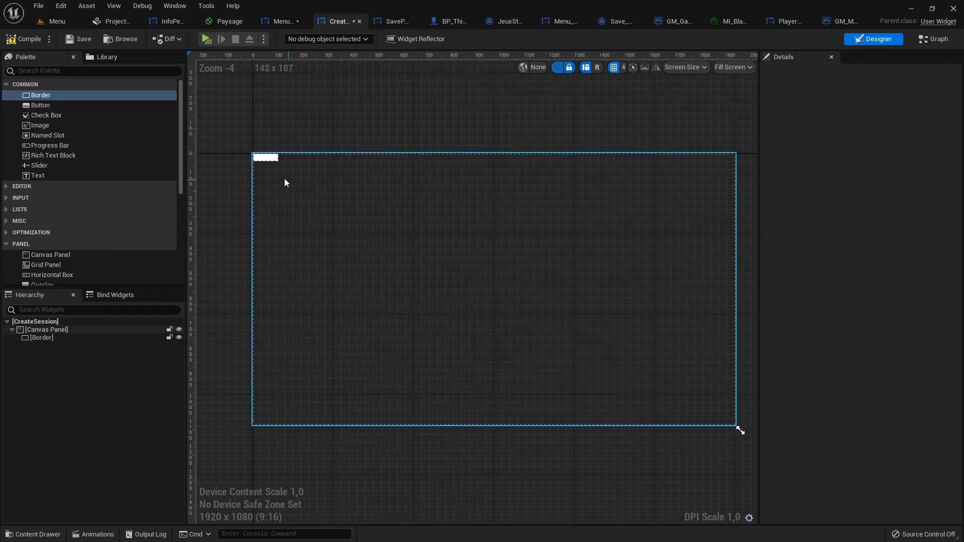
drag(266, 157, 520, 266)
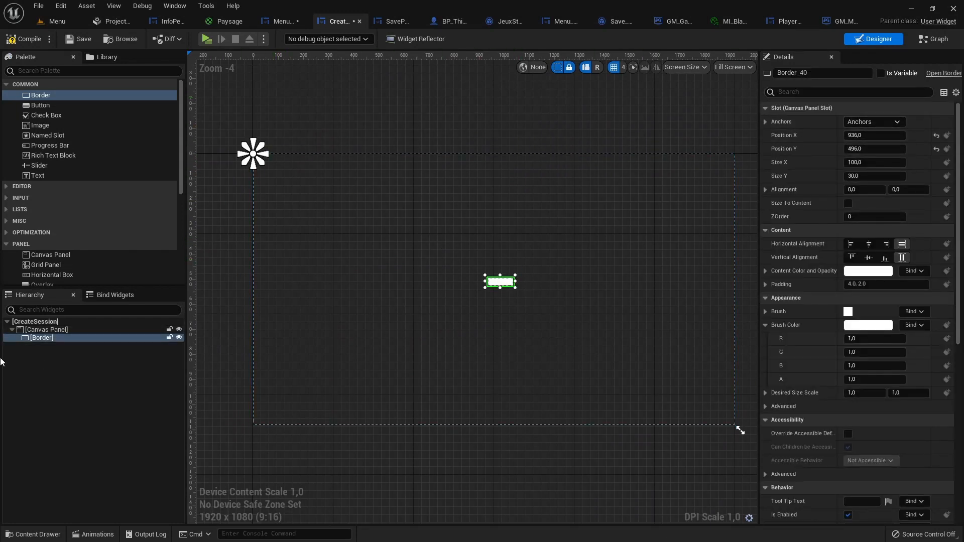
click(878, 124)
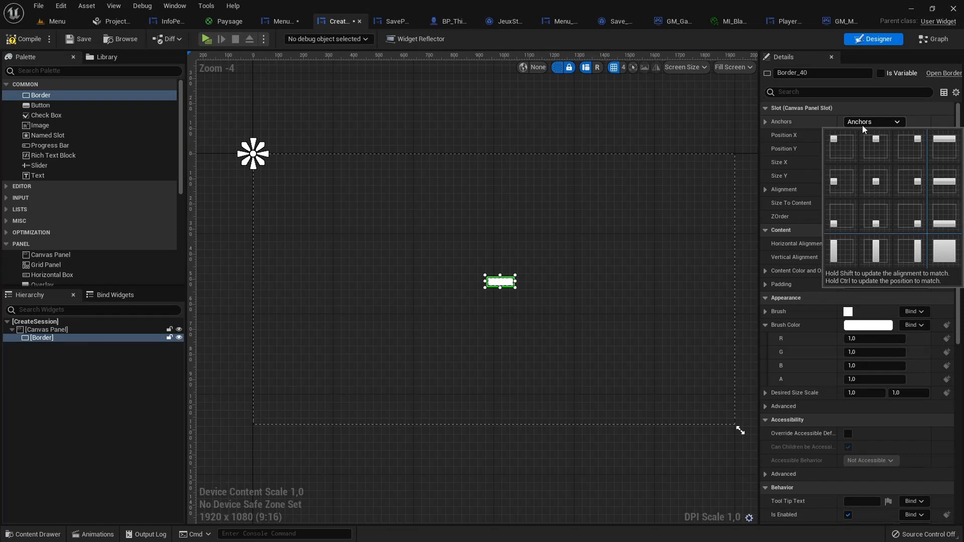
click(945, 251)
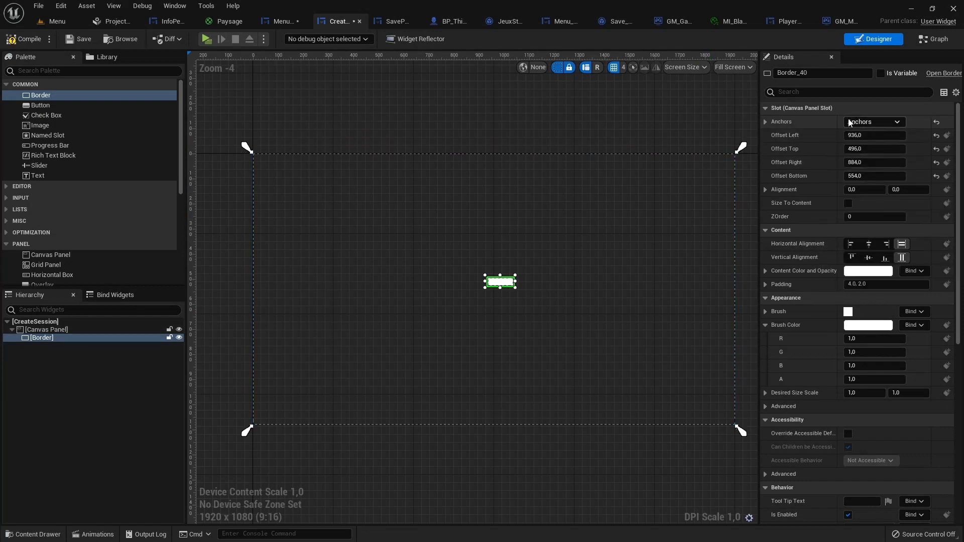
click(868, 123)
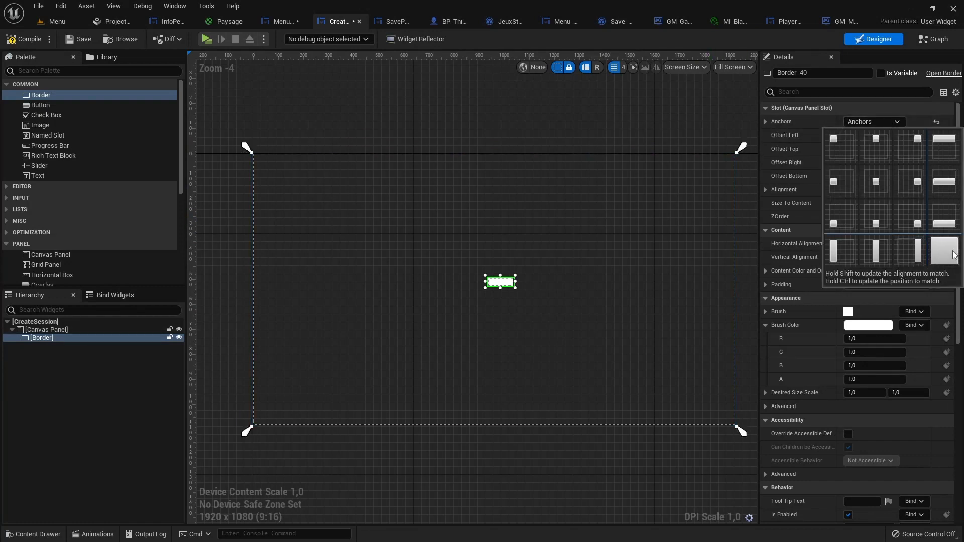
click(499, 285)
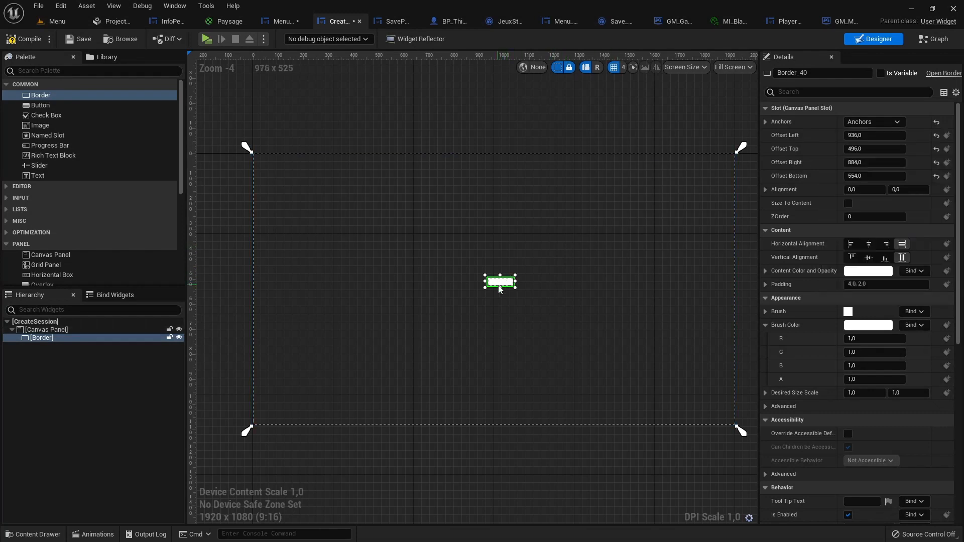
Set the Border's offsets to 600 left, 600 right, 300 top and 250 bottom.
click(874, 136)
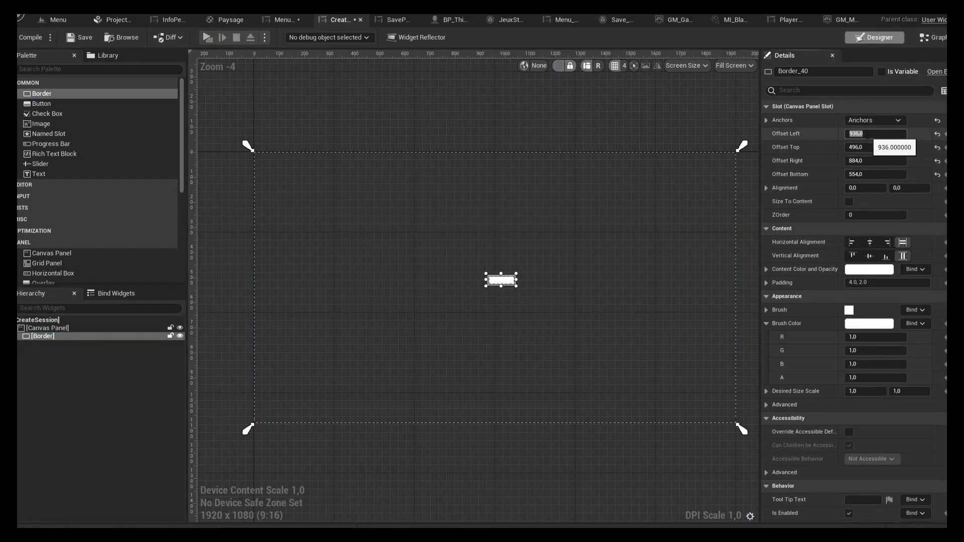
text(600)
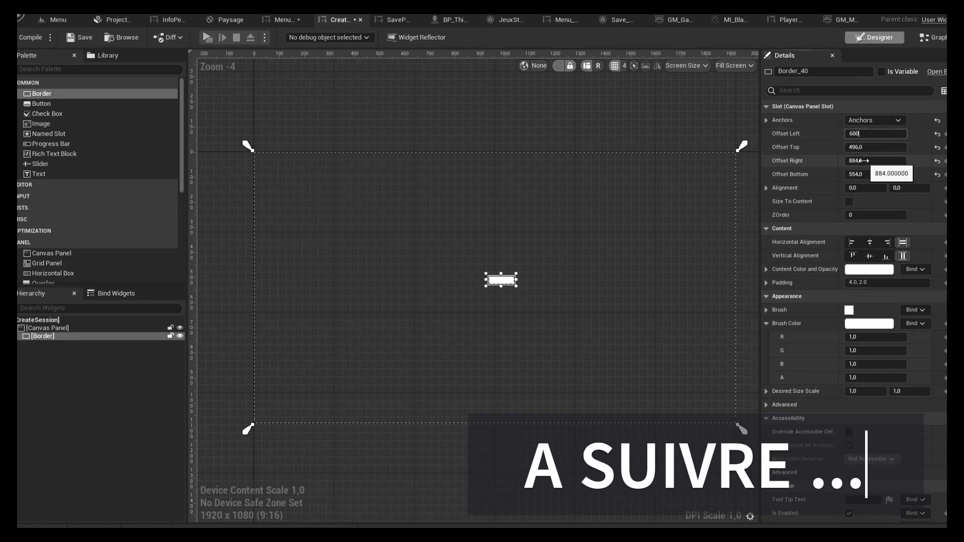
click(863, 160)
text(600)
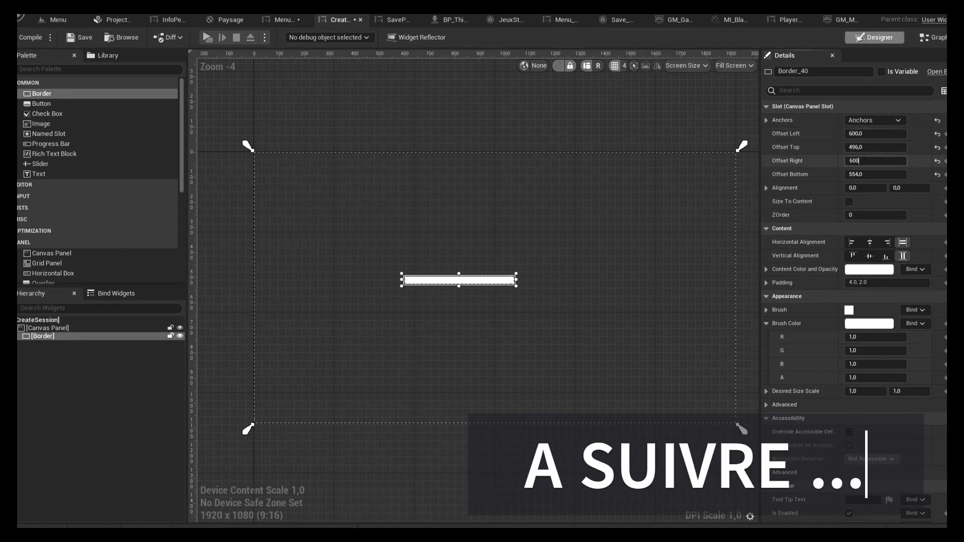
click(863, 148)
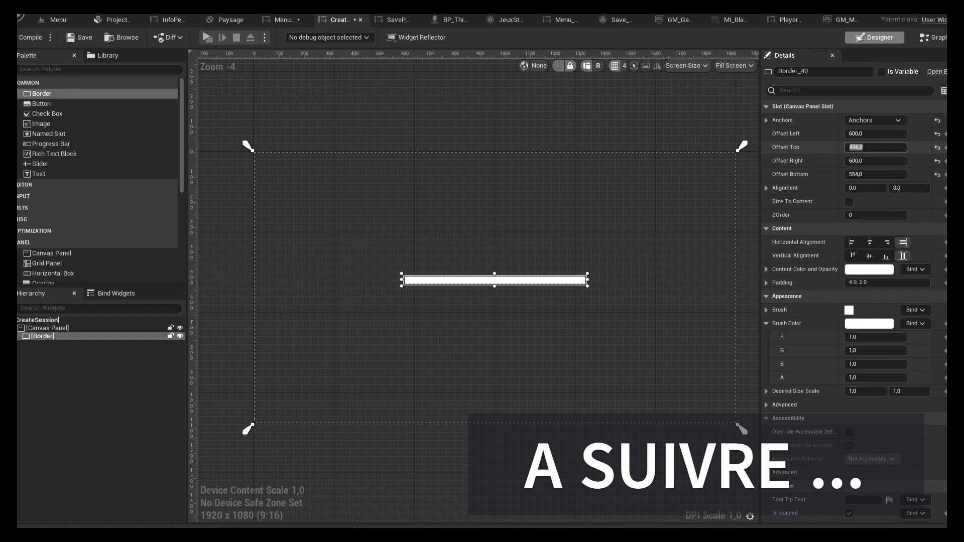
text(300)
click(858, 174)
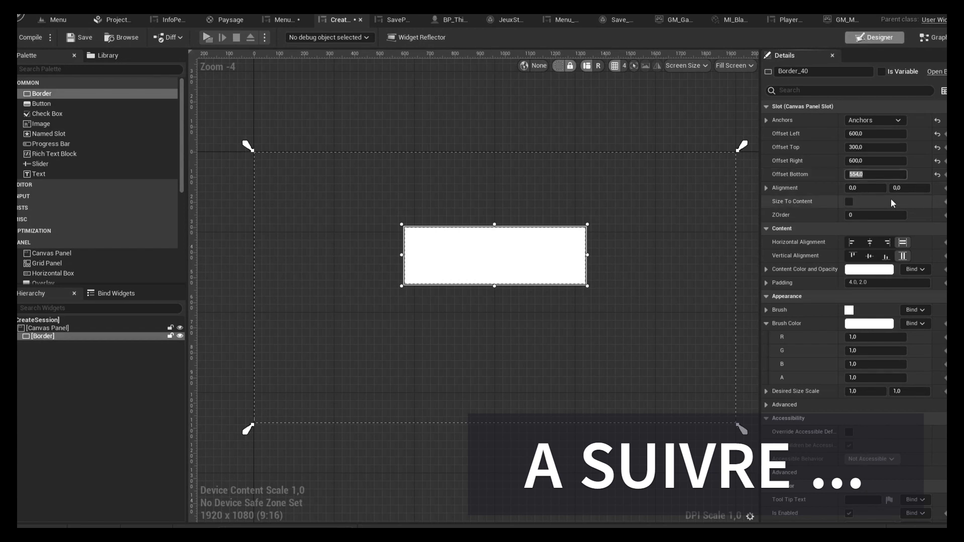
text(250)
key(Return)
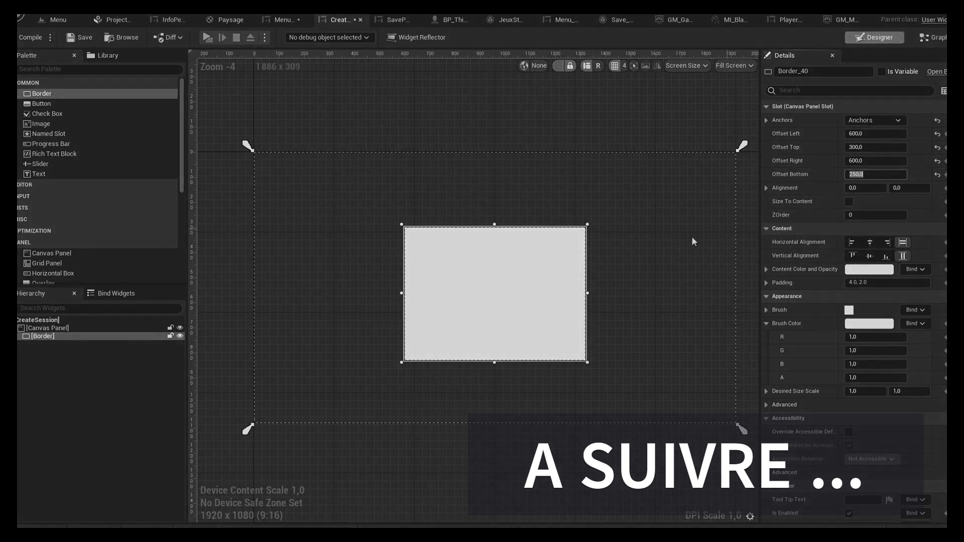